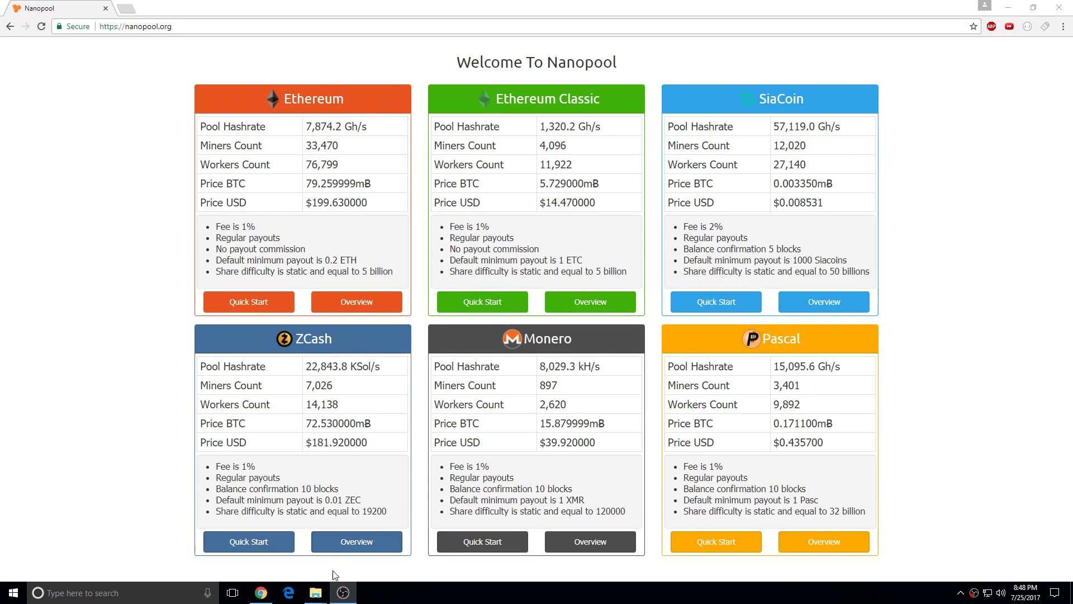
Open jaxx-assets inside the Jaxx-vv1.2.18_win32-ia32 folder and launch Jaxx.exe.
mouse_move(323, 594)
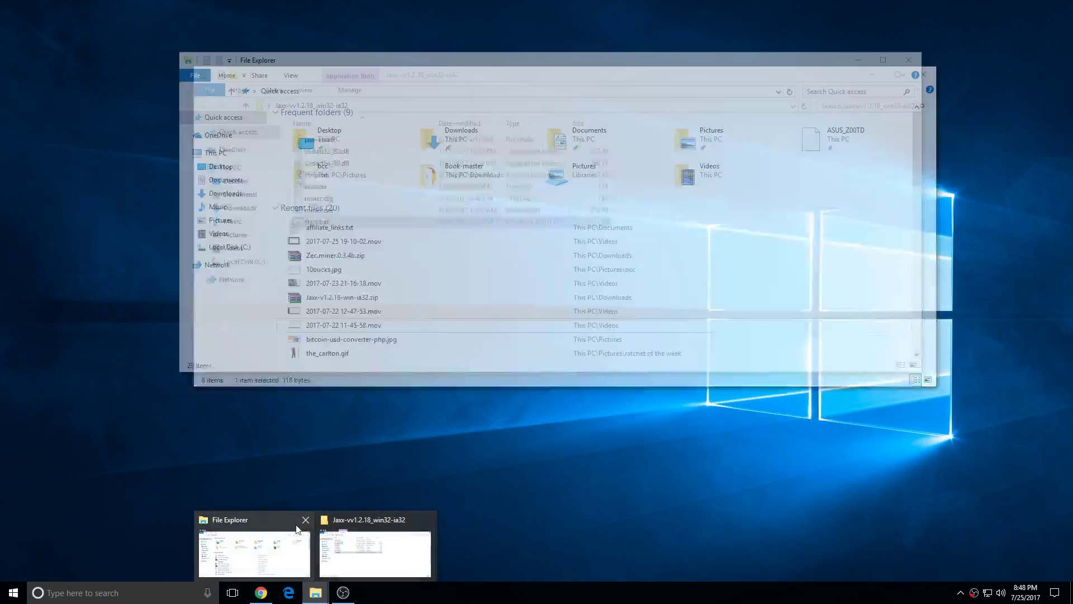
click(304, 521)
click(372, 551)
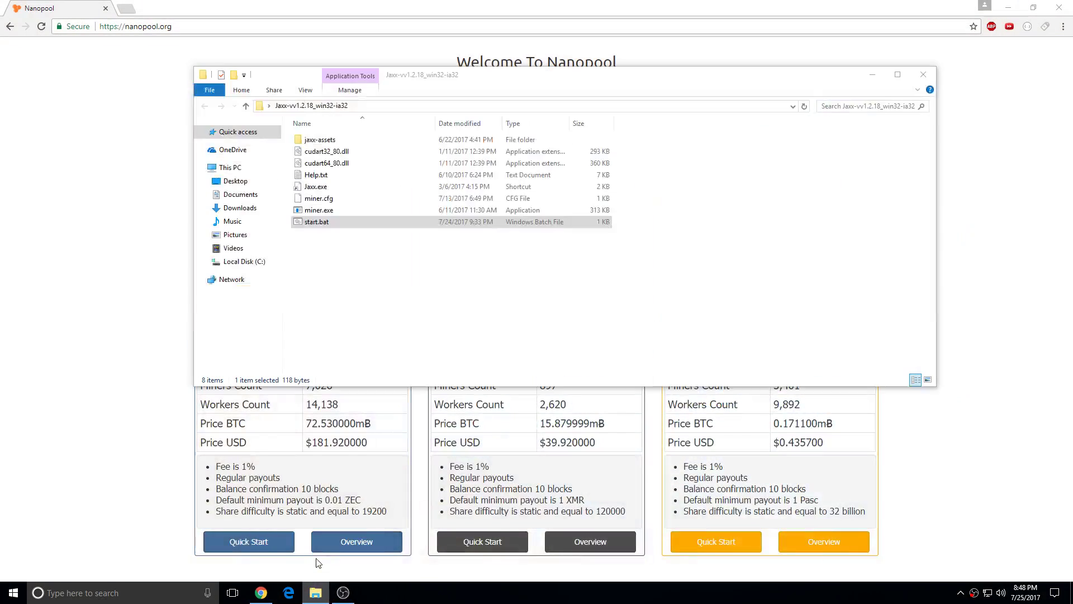
double_click(360, 144)
scroll(400, 271, down, 1)
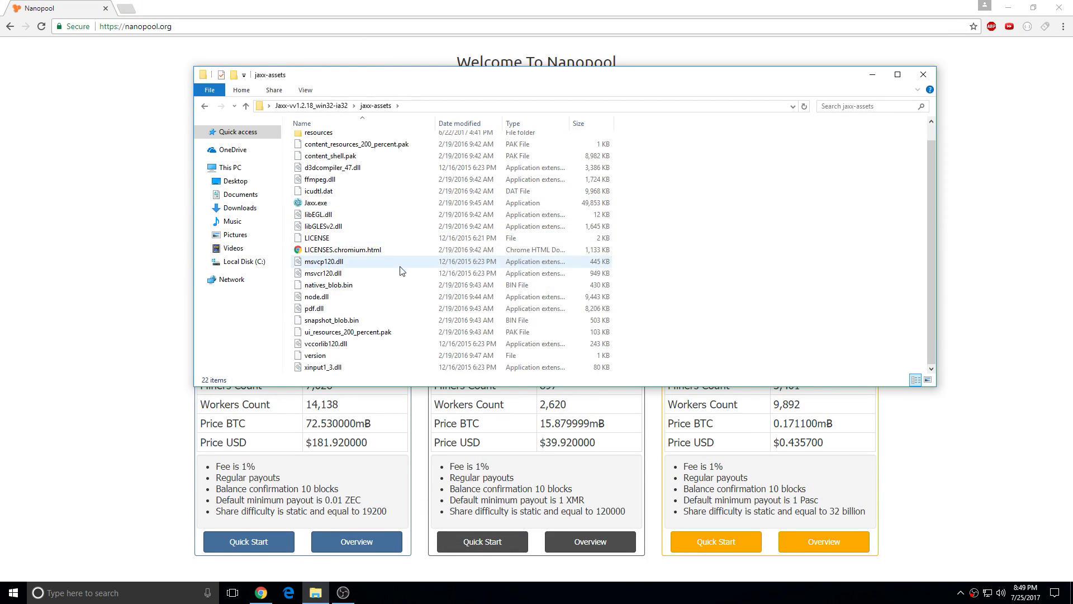
double_click(369, 204)
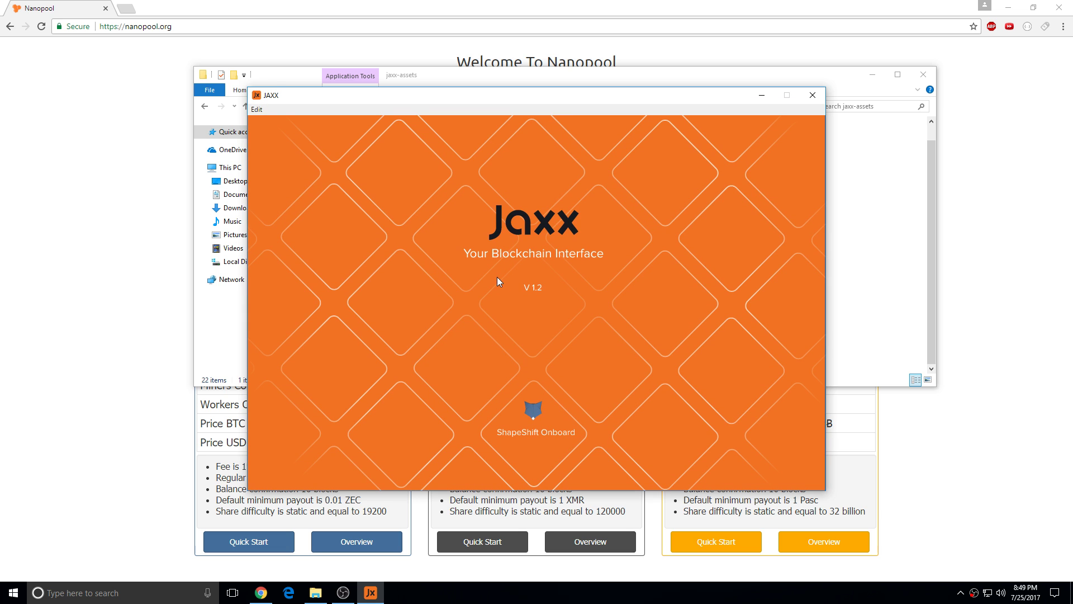
Close File Explorer and switch Jaxx to the ZEC wallet.
click(924, 74)
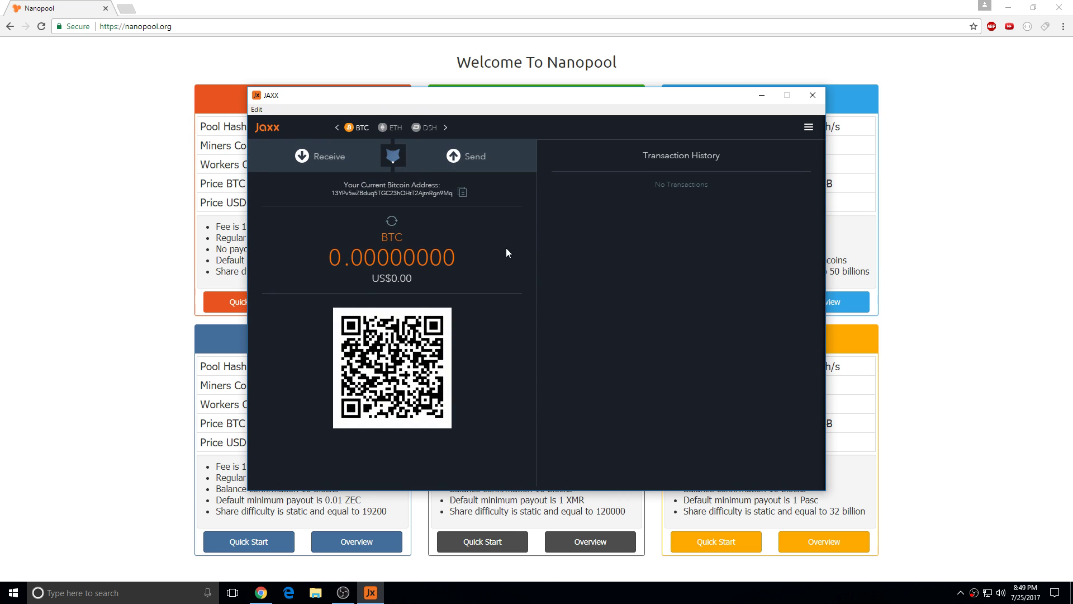
click(445, 127)
click(391, 130)
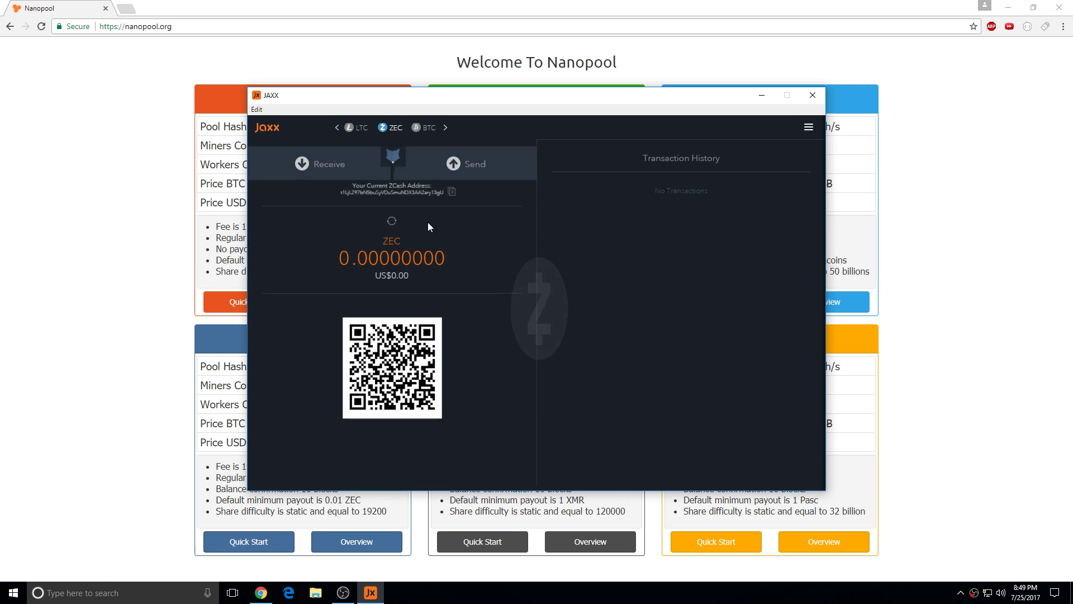
Look through Jaxx Settings and the Wallets list, pick Bitcoin, then return to Chrome.
click(808, 127)
click(730, 200)
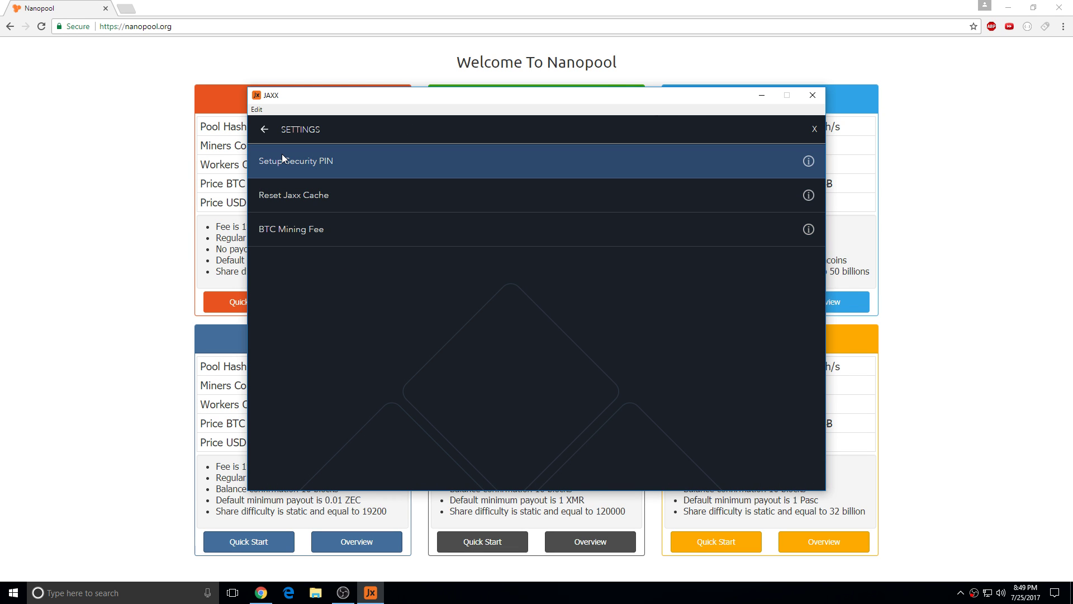
click(264, 131)
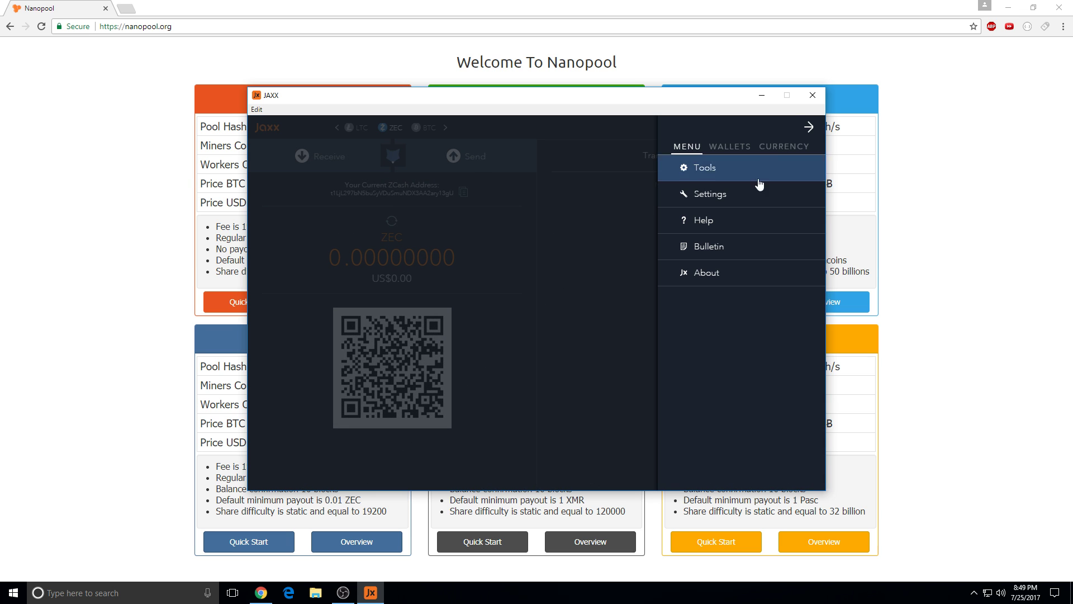
click(730, 147)
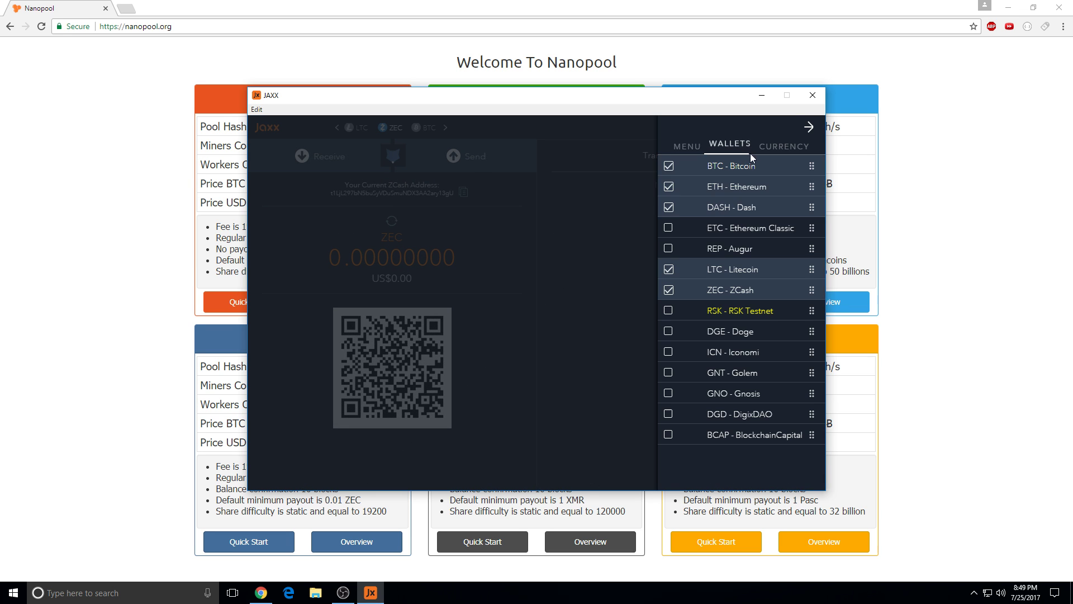
click(669, 290)
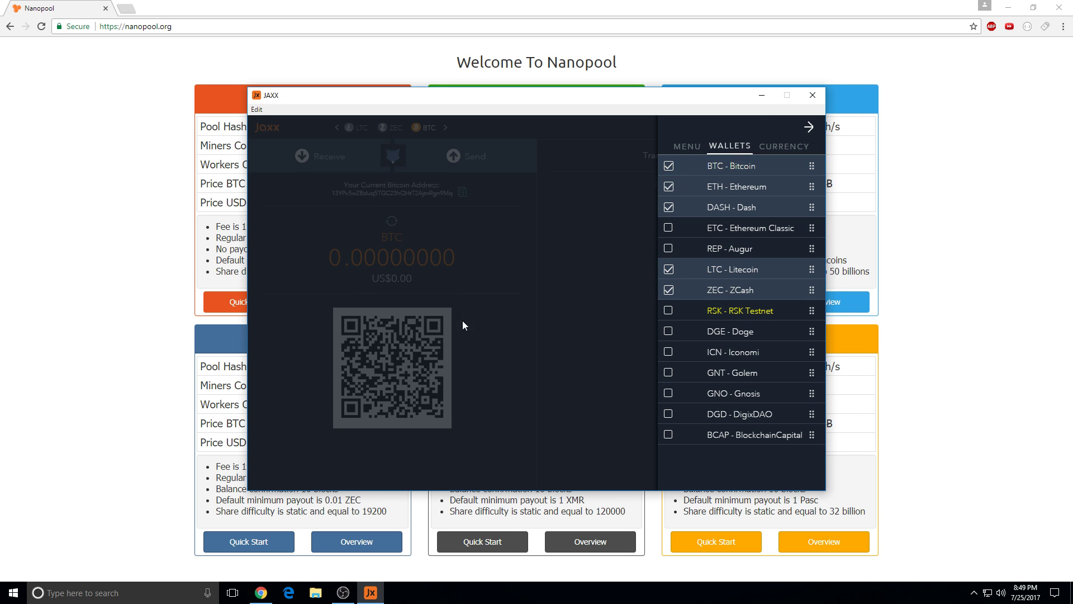
click(91, 421)
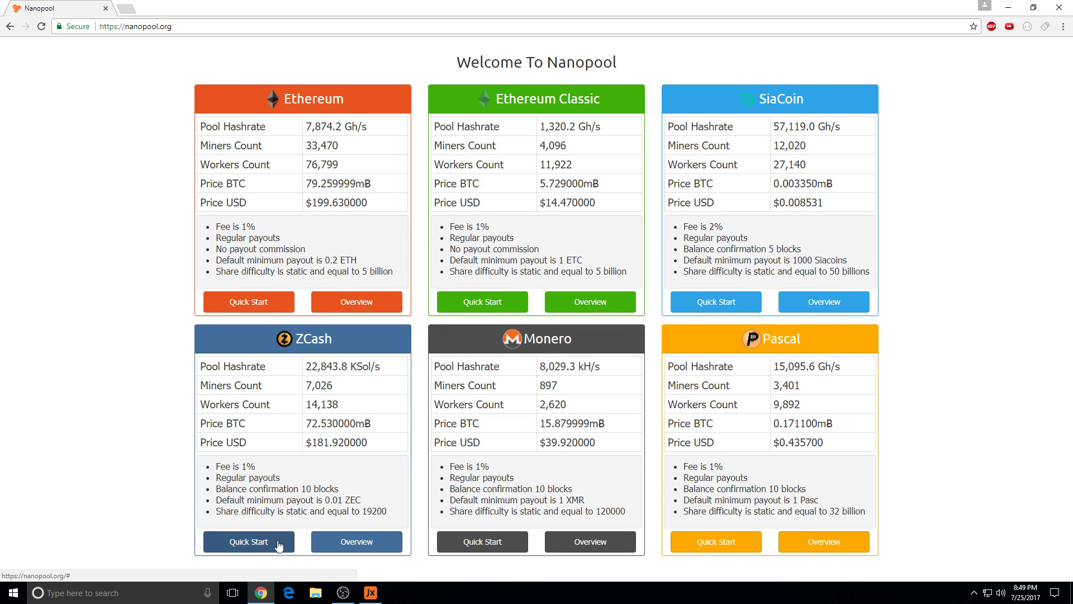
Read the ZCash Quick Start popup, then open the ZCash pool overview at zec.nanopool.org.
click(279, 545)
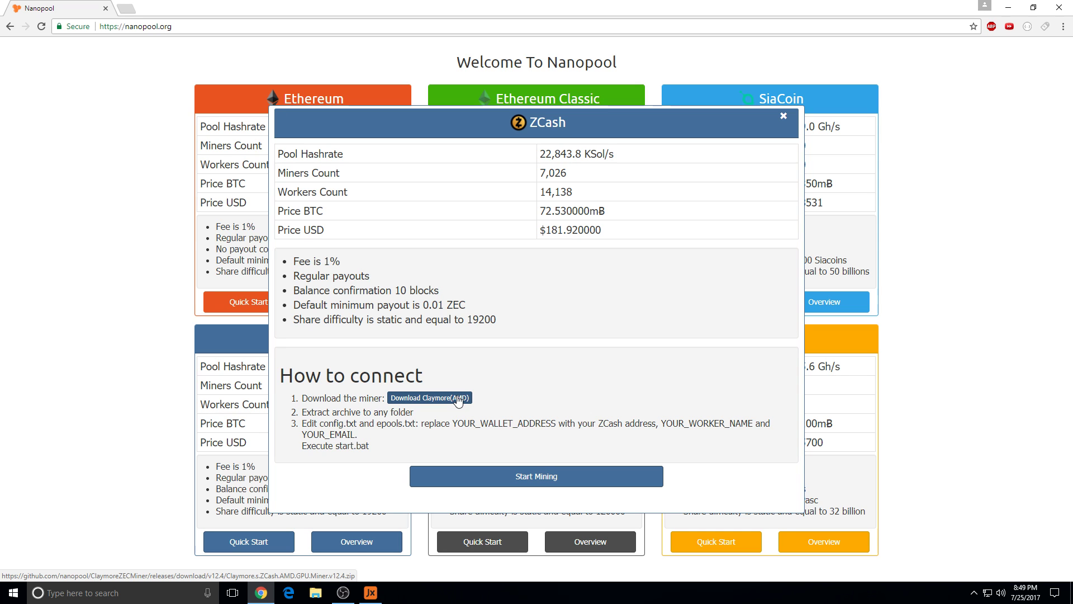
drag(308, 305, 473, 308)
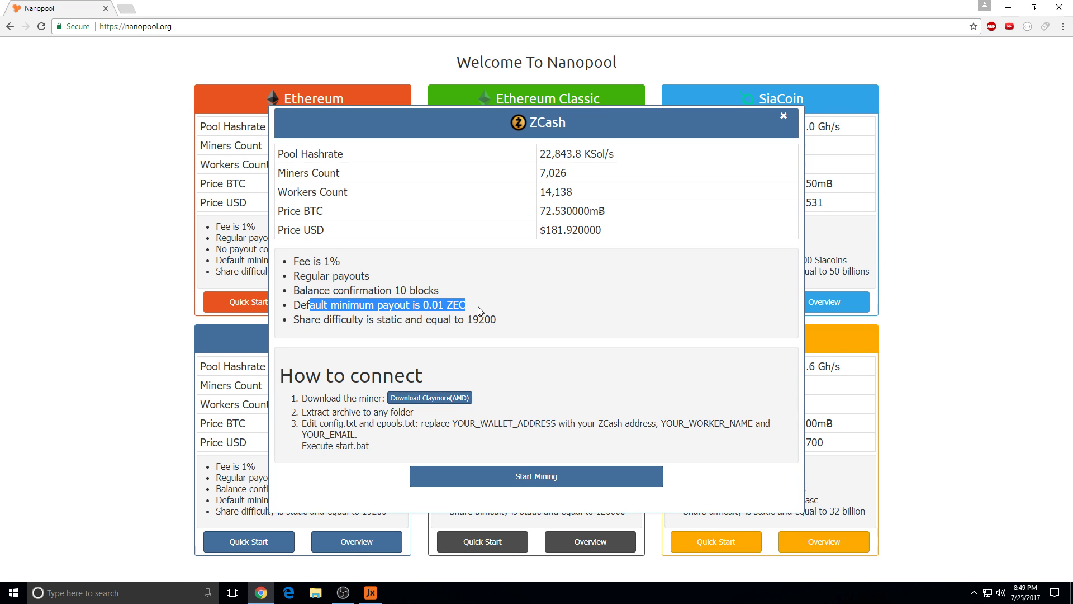
click(432, 308)
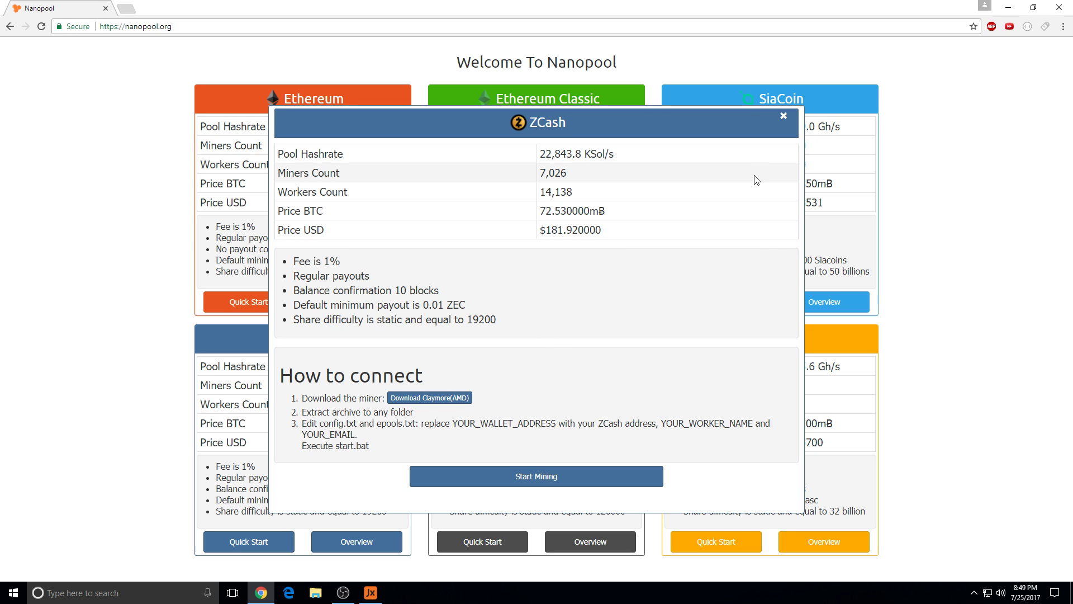
click(784, 117)
click(358, 541)
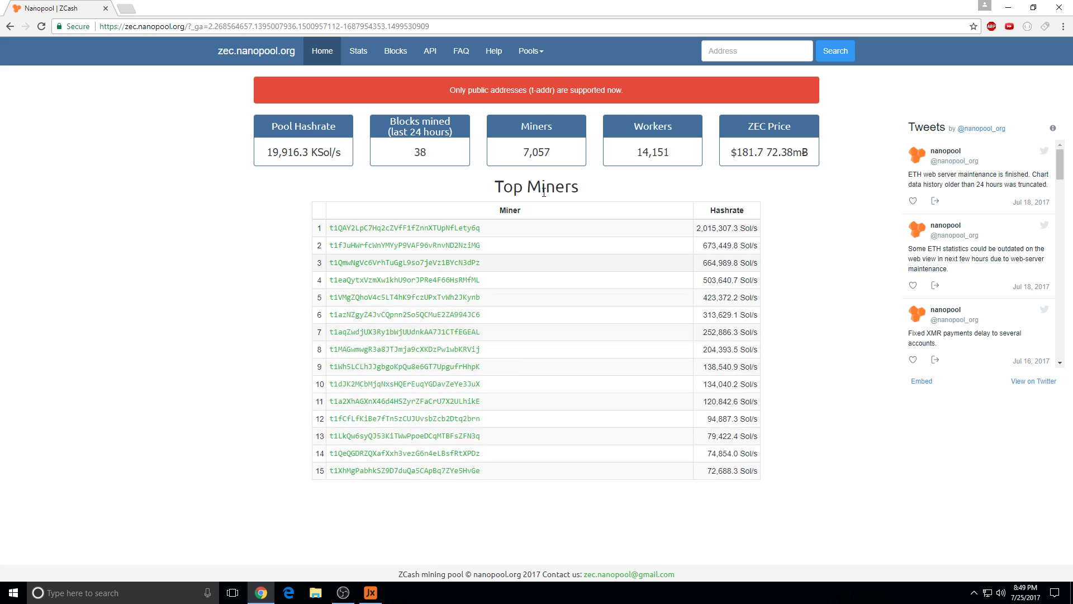
Go to Help > Mining Clients > EWBF and follow its Download link to GitHub.
click(494, 51)
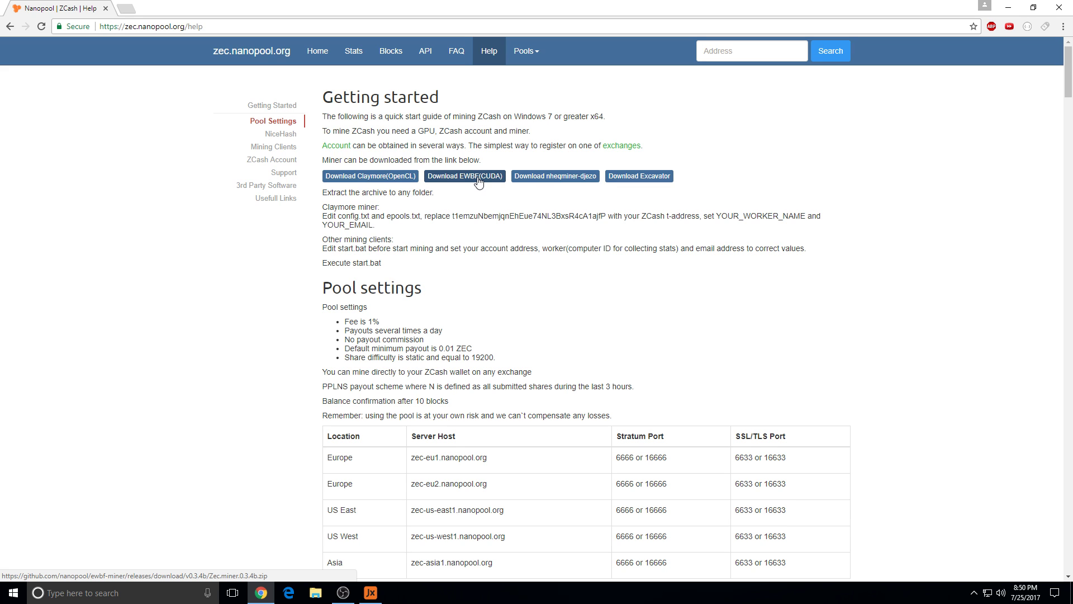
click(297, 135)
click(279, 159)
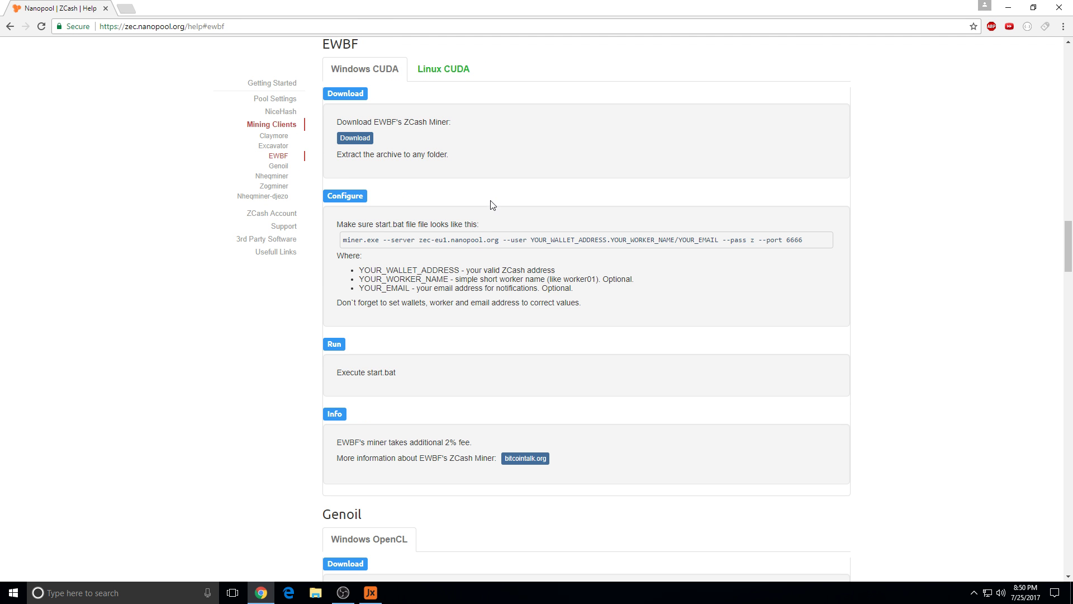
scroll(481, 196, up, 1)
scroll(472, 190, down, 1)
scroll(474, 196, down, 1)
scroll(474, 196, down, 2)
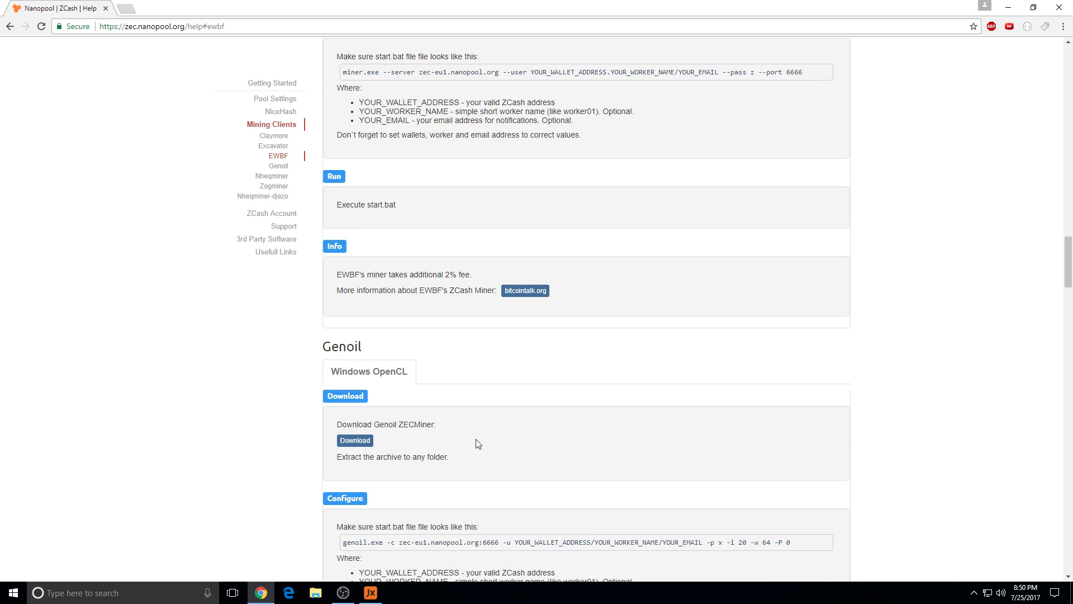
scroll(475, 445, down, 2)
scroll(480, 430, down, 2)
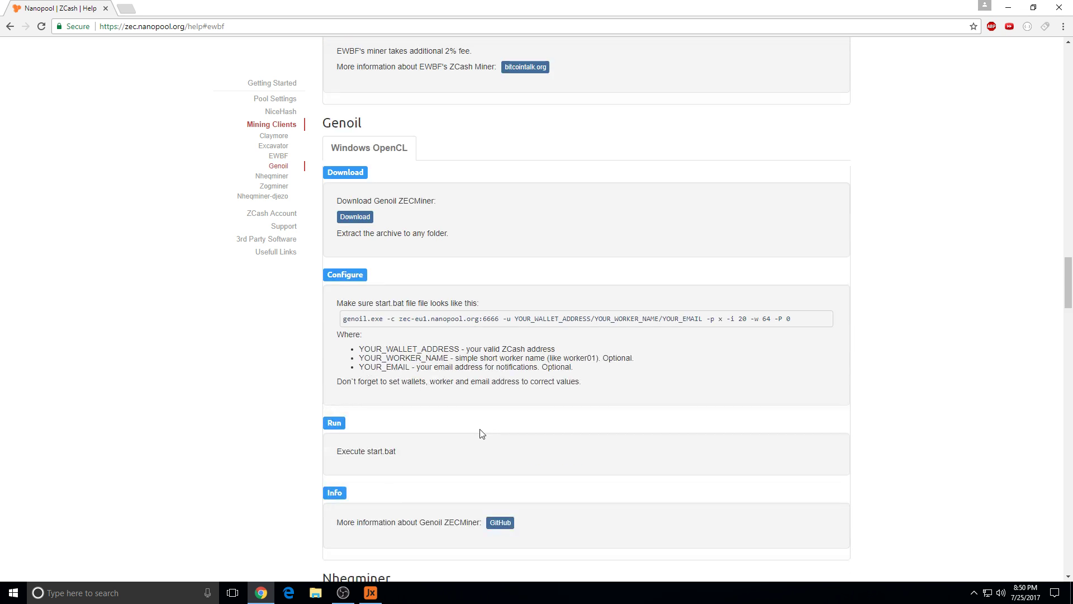
scroll(480, 434, up, 7)
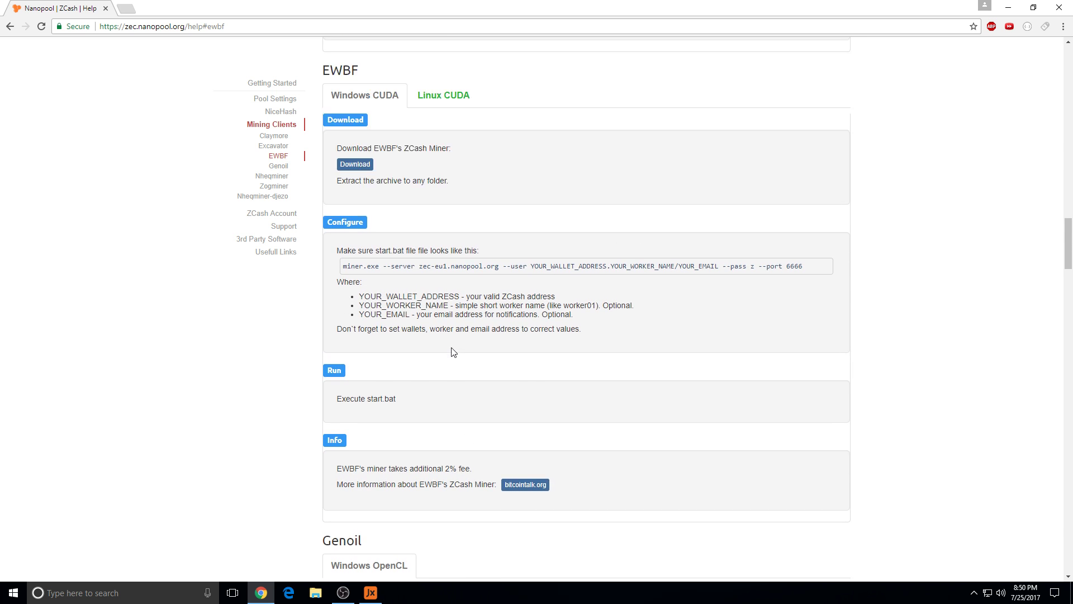
scroll(453, 352, up, 2)
click(355, 250)
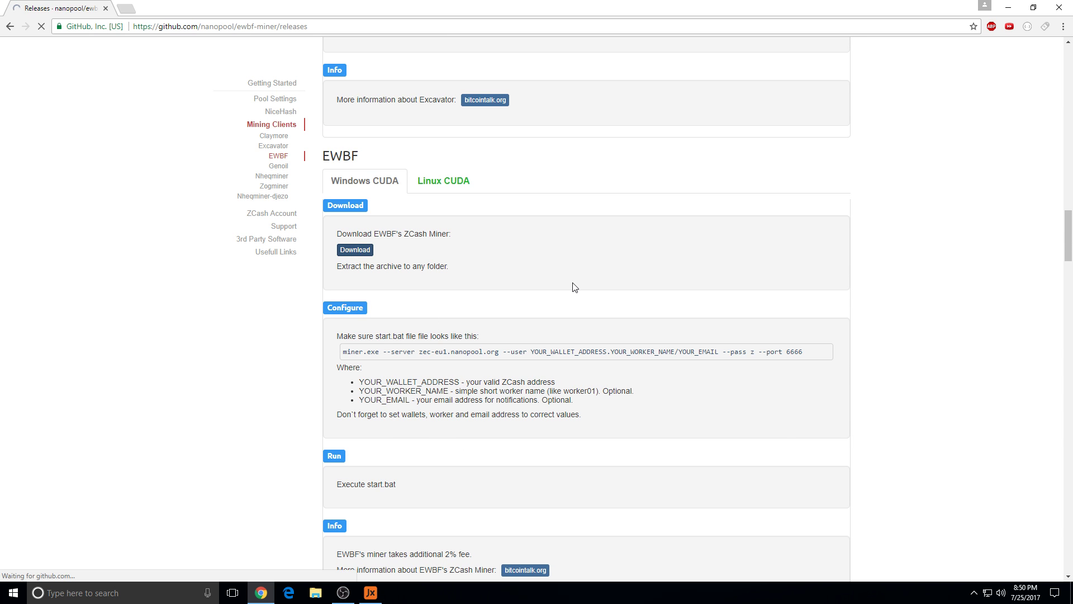
Download Zec.miner.0.3.4b.zip and dismiss the WinRAR notice.
scroll(490, 354, down, 1)
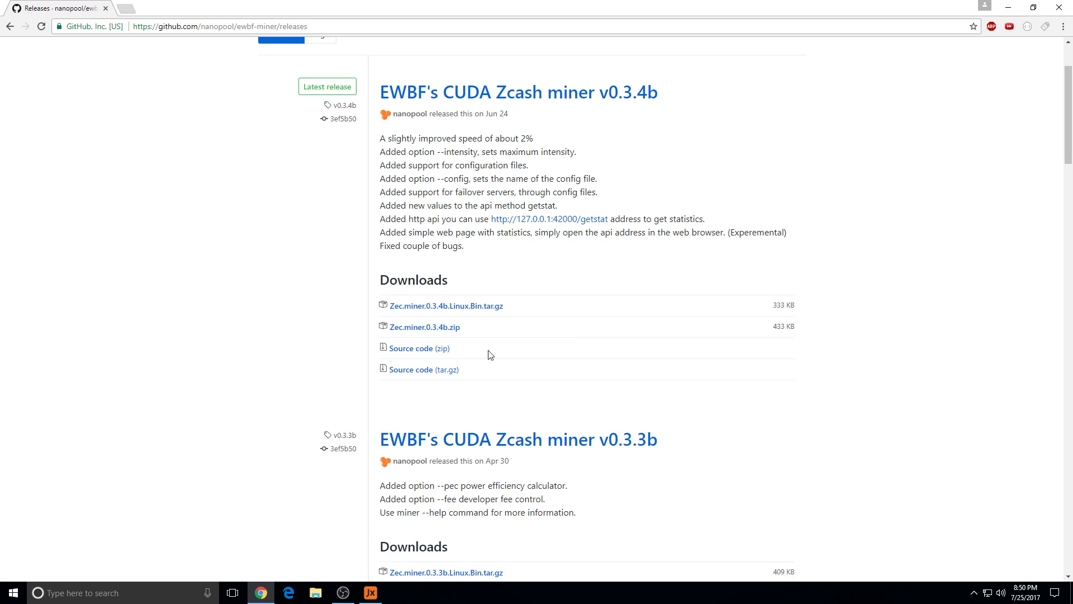
click(458, 334)
scroll(548, 378, up, 2)
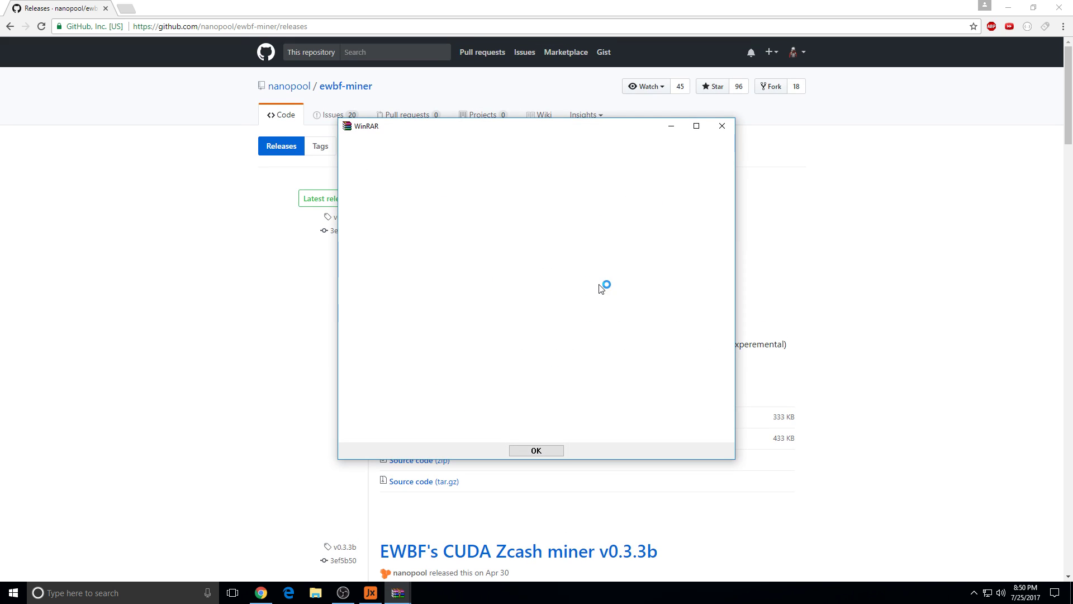
click(553, 450)
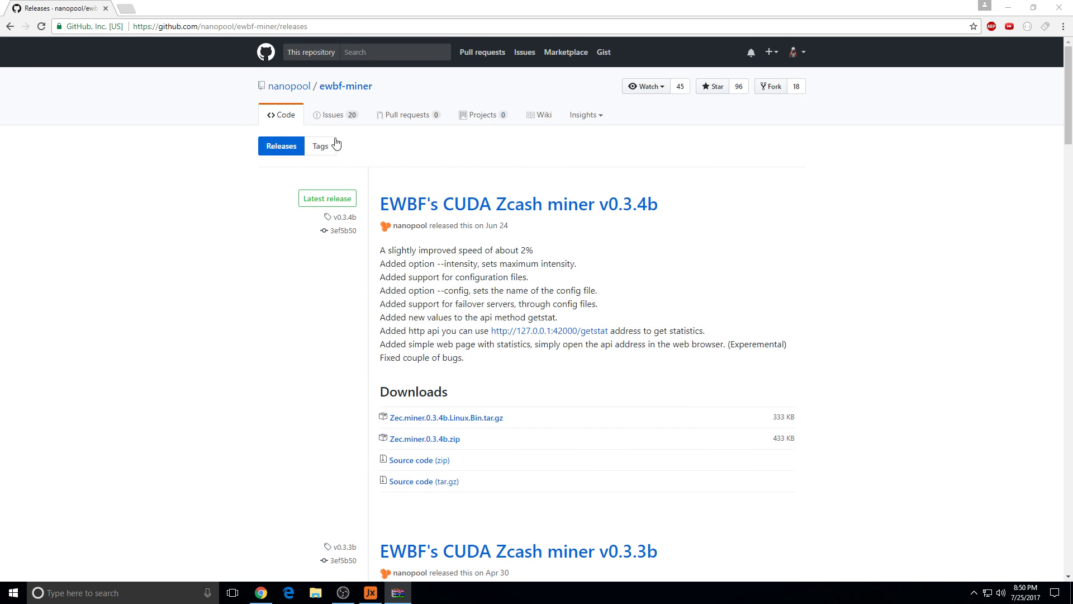
Browse the ewbf-miner repo and nanopool profile, then download the v0.3.4b Source code (zip) from Releases.
click(340, 88)
scroll(611, 358, down, 3)
scroll(611, 358, up, 3)
click(278, 85)
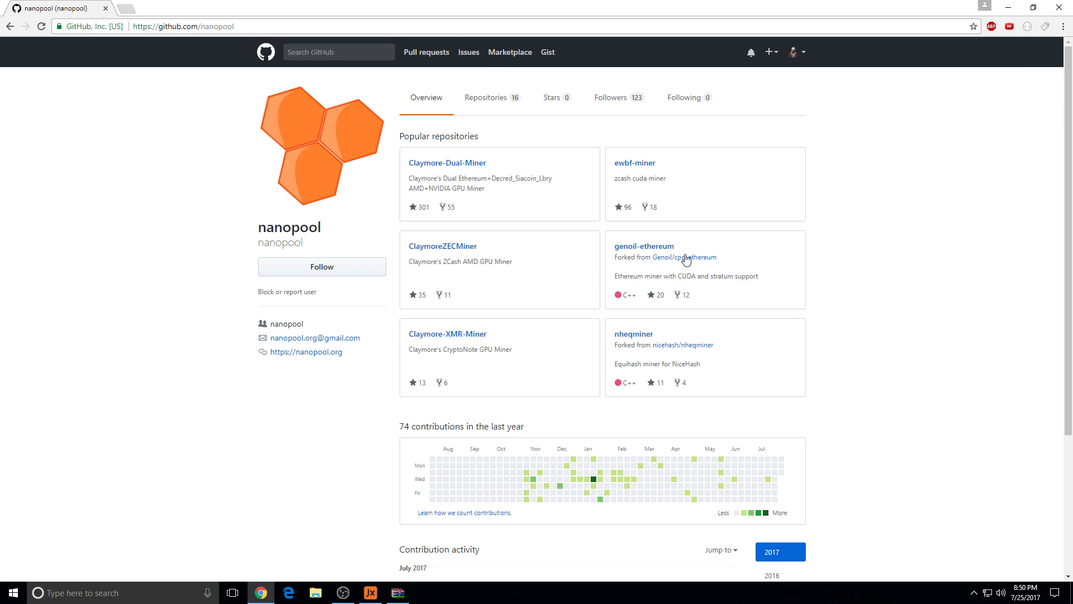
click(636, 162)
scroll(611, 254, down, 3)
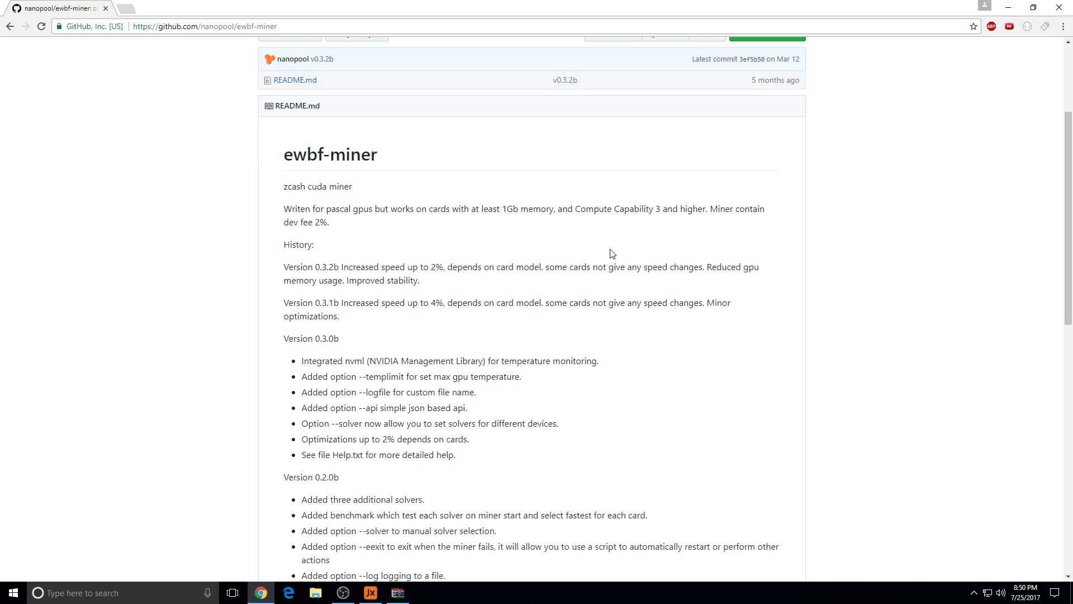
scroll(610, 252, down, 15)
click(5, 28)
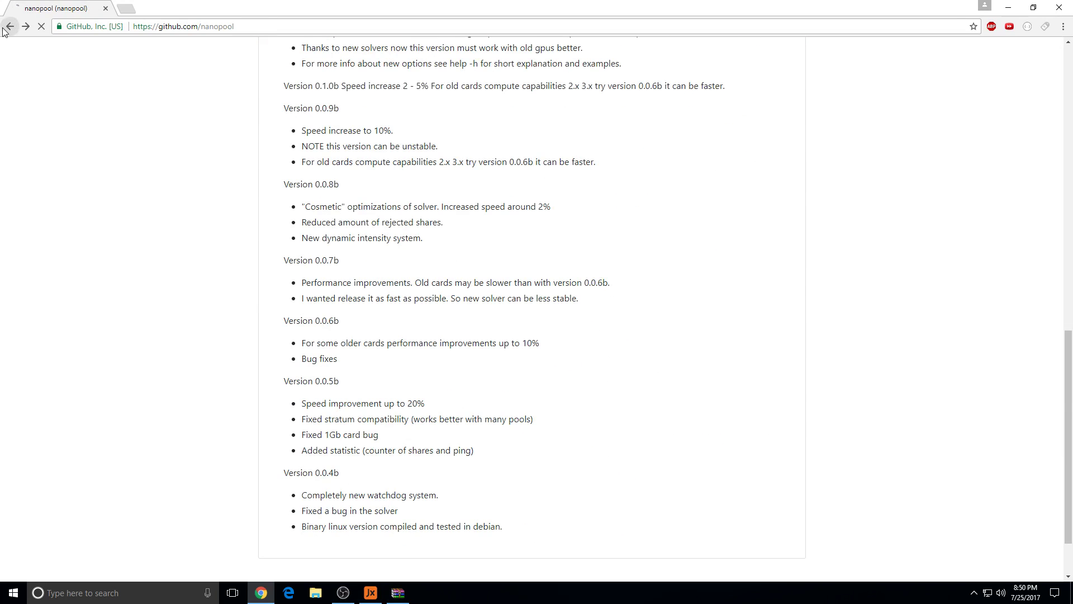
click(4, 28)
click(10, 26)
scroll(544, 376, down, 2)
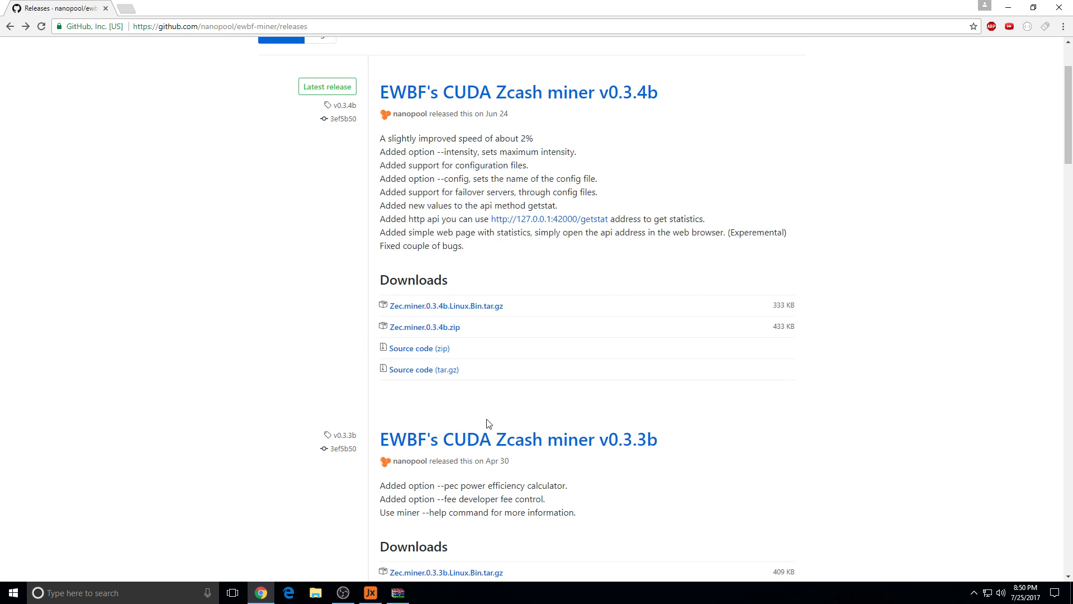
click(444, 349)
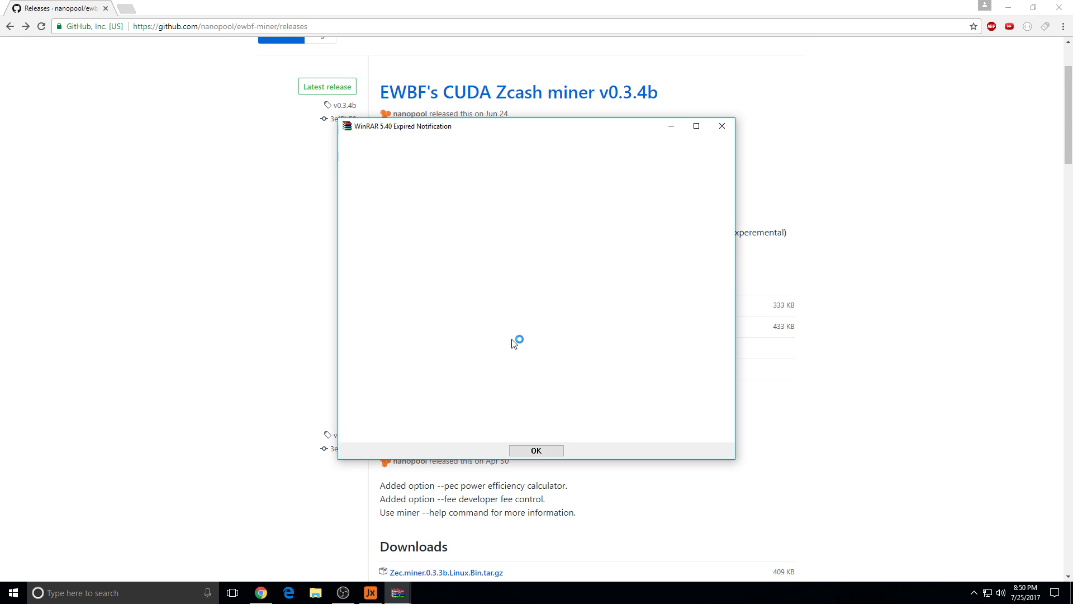
Dismiss the WinRAR notice and widen the archive window to review the six miner files.
click(538, 450)
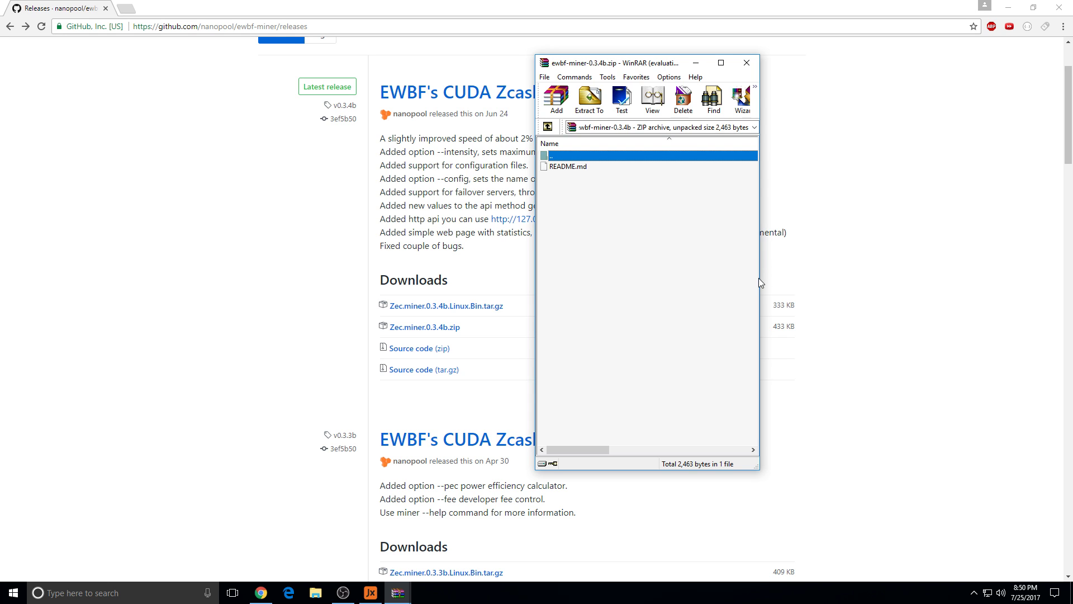
drag(760, 290, 964, 296)
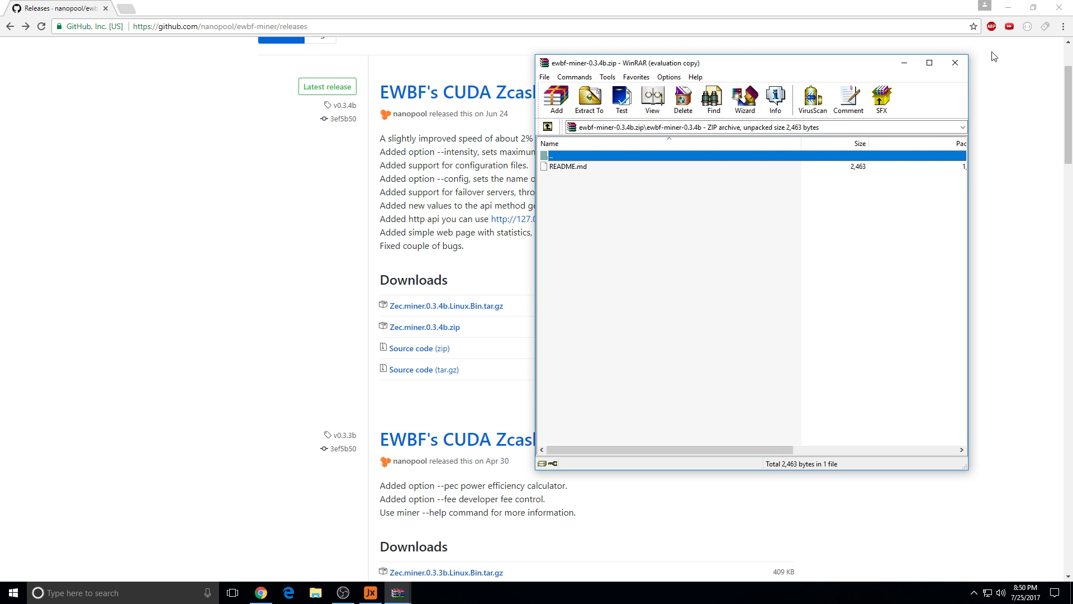
click(958, 64)
scroll(619, 360, down, 9)
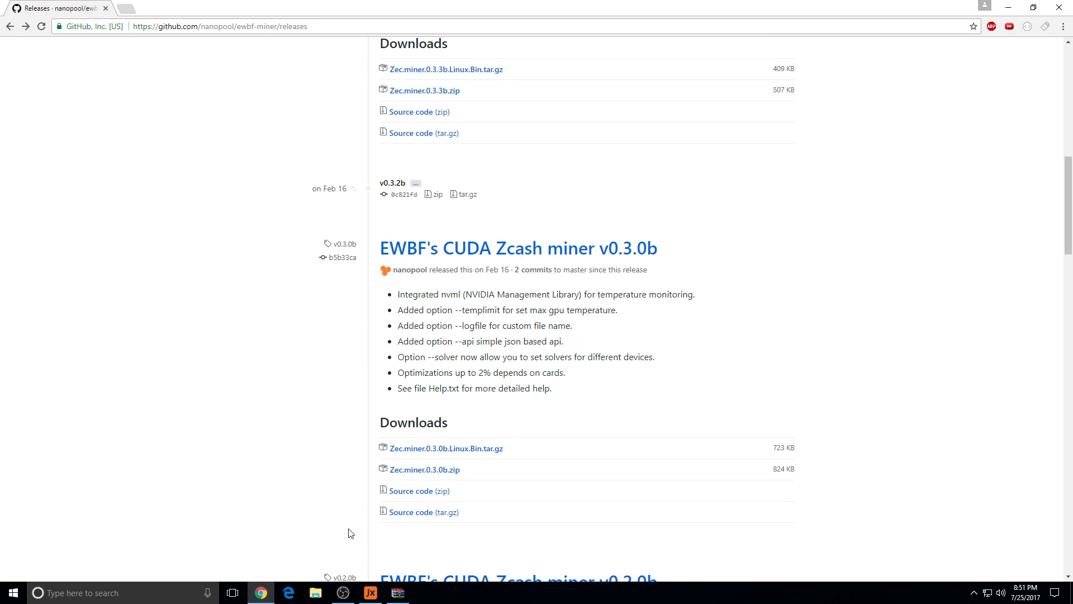
Minimize Chrome, arrange the Jaxx and WinRAR windows, then minimize WinRAR.
click(396, 594)
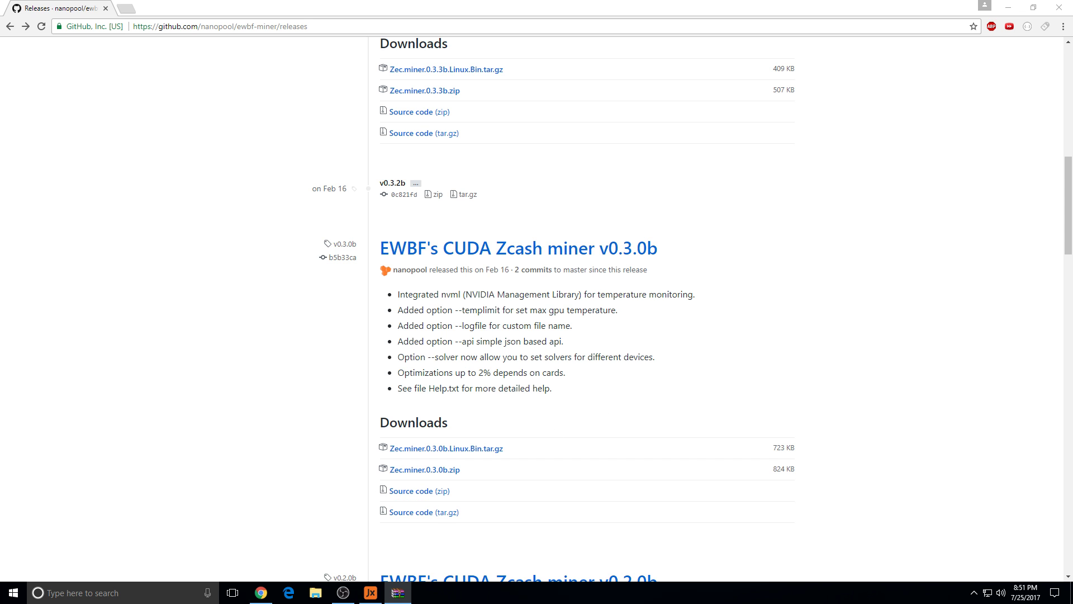
drag(914, 42, 609, 42)
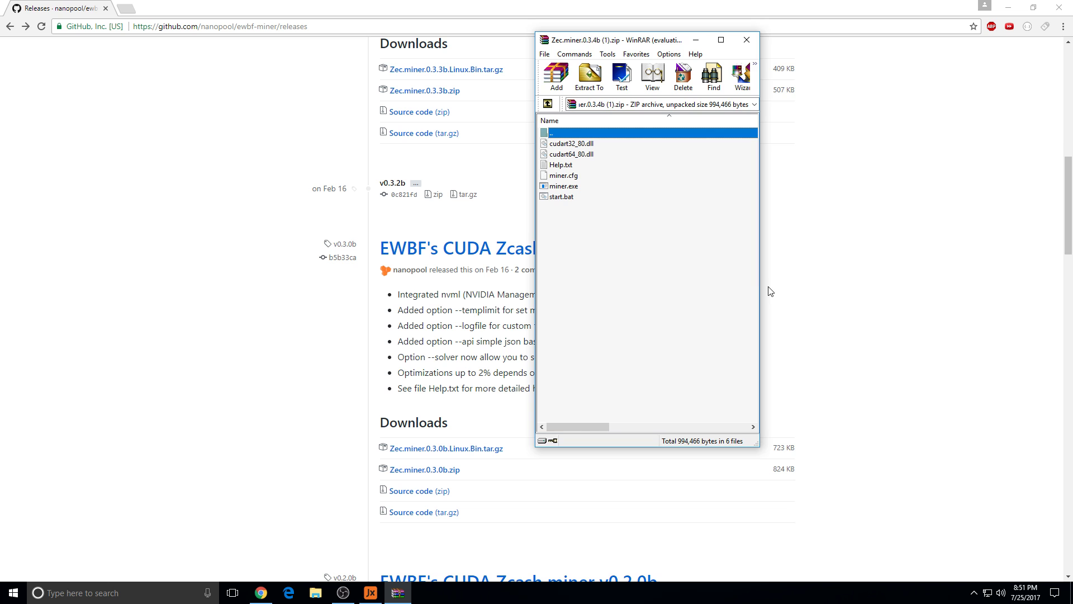
drag(762, 286, 1056, 302)
click(1008, 12)
click(506, 276)
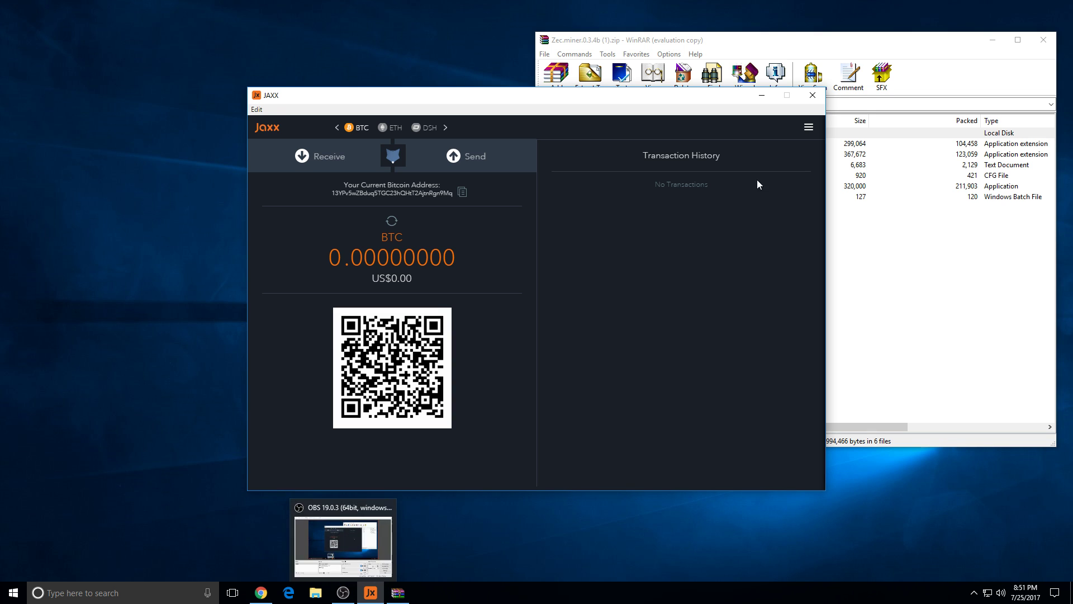
drag(692, 120, 629, 118)
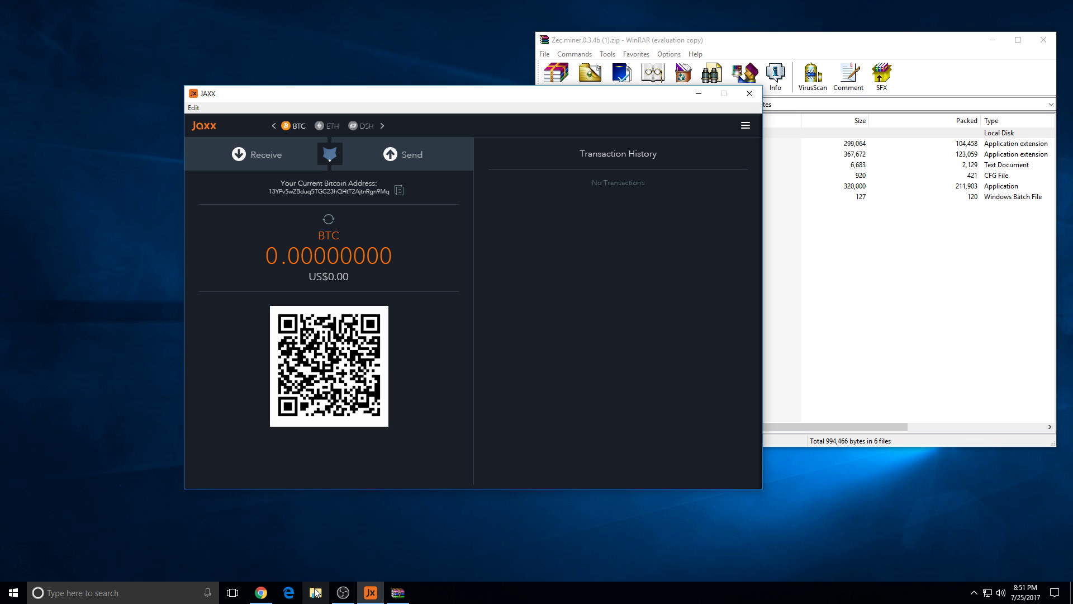
click(398, 593)
drag(951, 41, 849, 46)
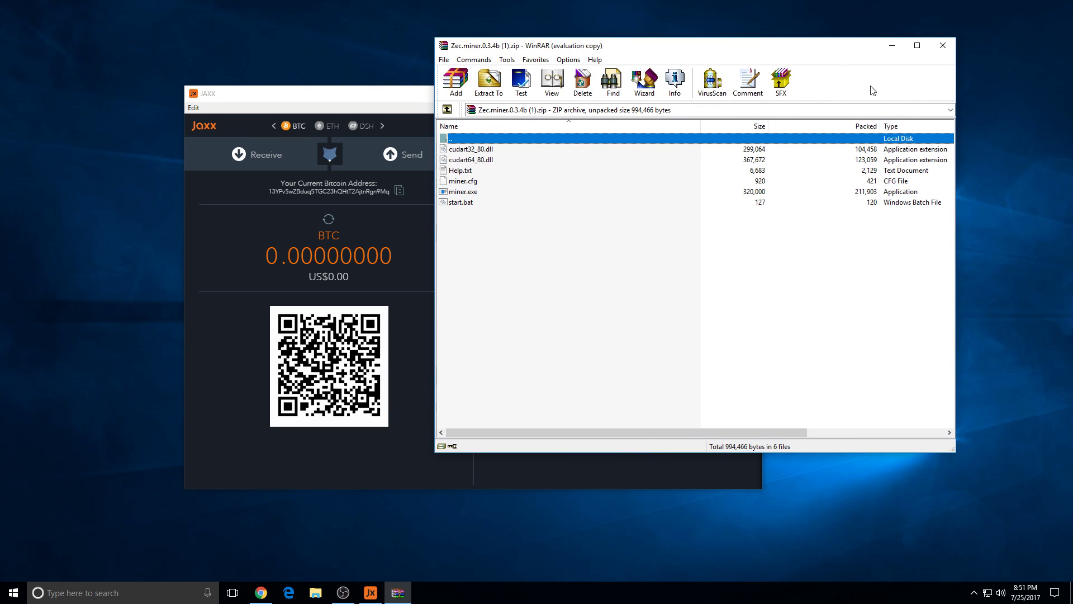
click(897, 45)
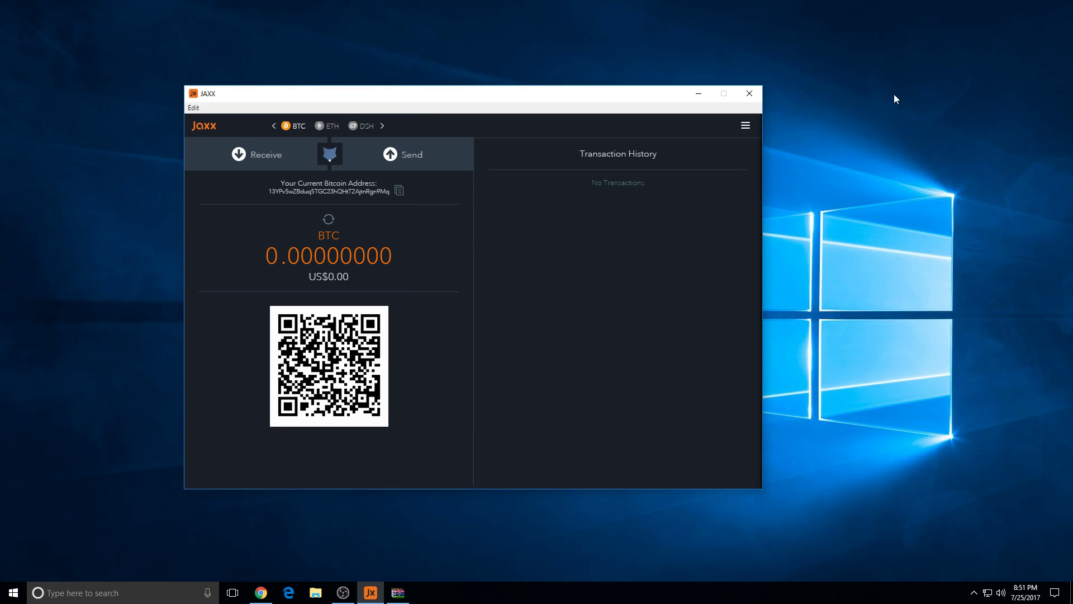
Open start.bat from Desktop > Jaxx-vv1.2.18_win32-ia32 in Notepad via Edit.
click(315, 592)
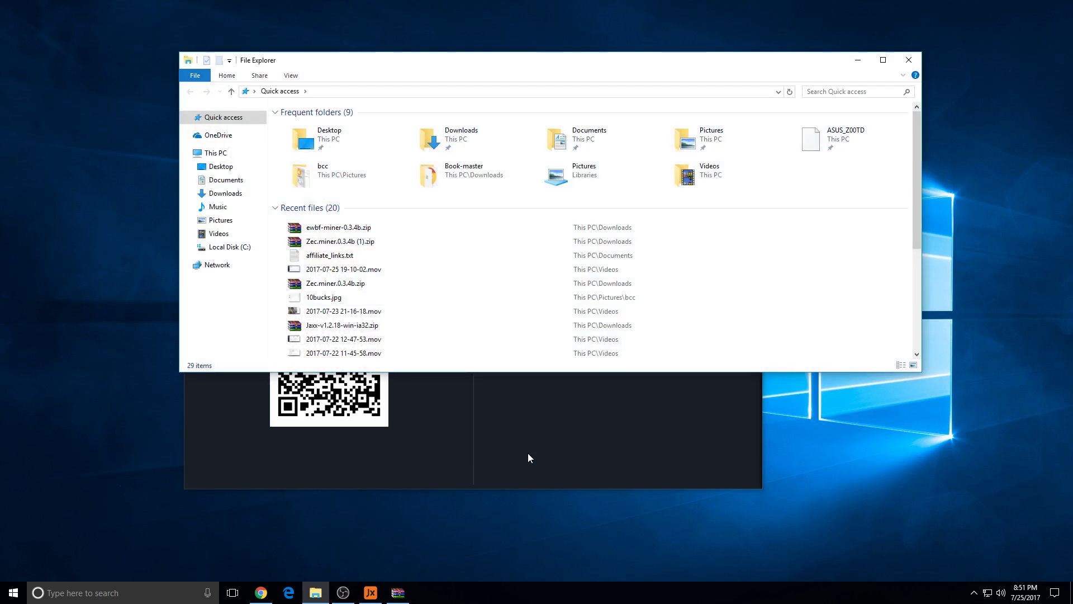
double_click(330, 137)
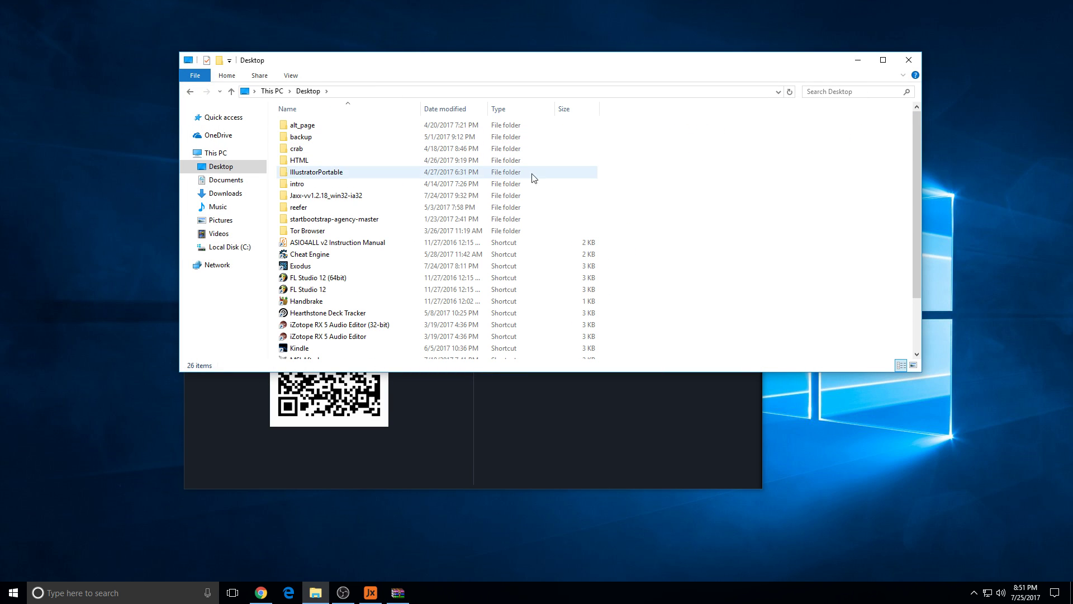
click(364, 199)
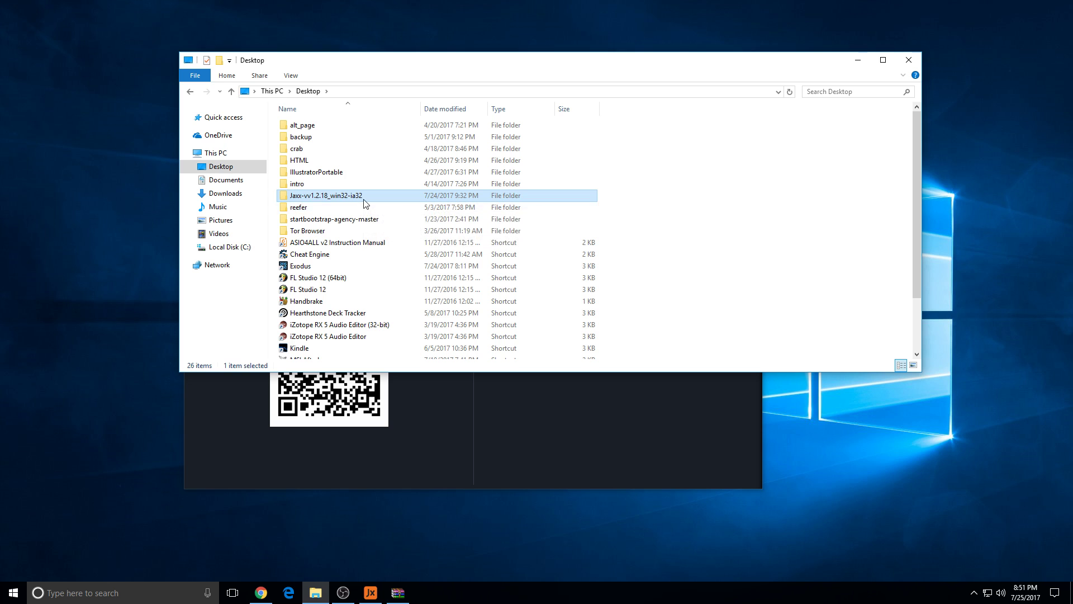
double_click(364, 199)
right_click(339, 210)
click(381, 234)
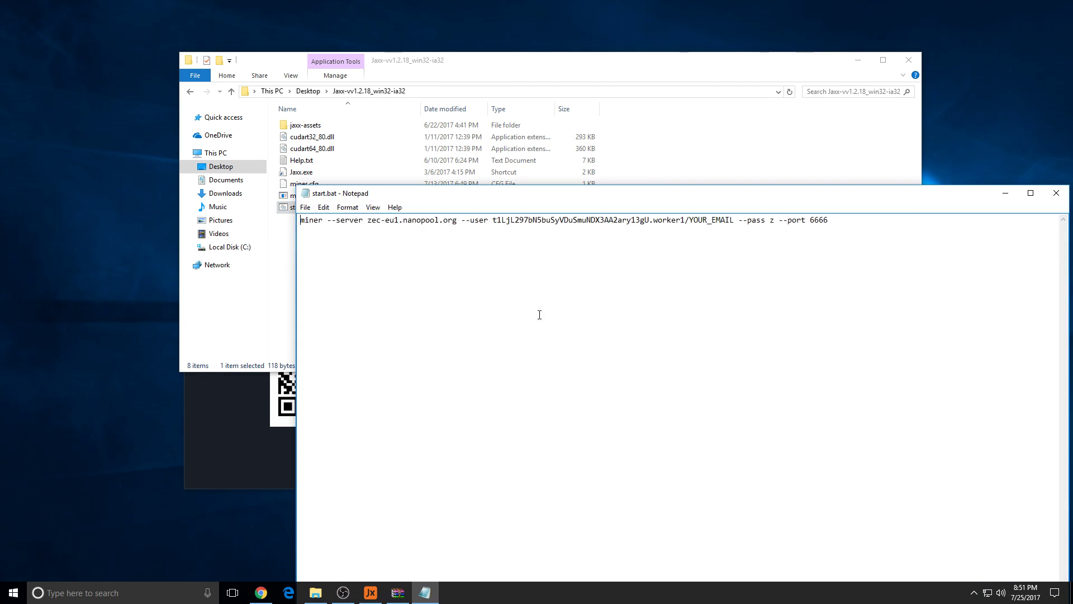
Inspect the --user wallet address, worker1 and YOUR_EMAIL fields, then close without changes.
drag(605, 189, 553, 172)
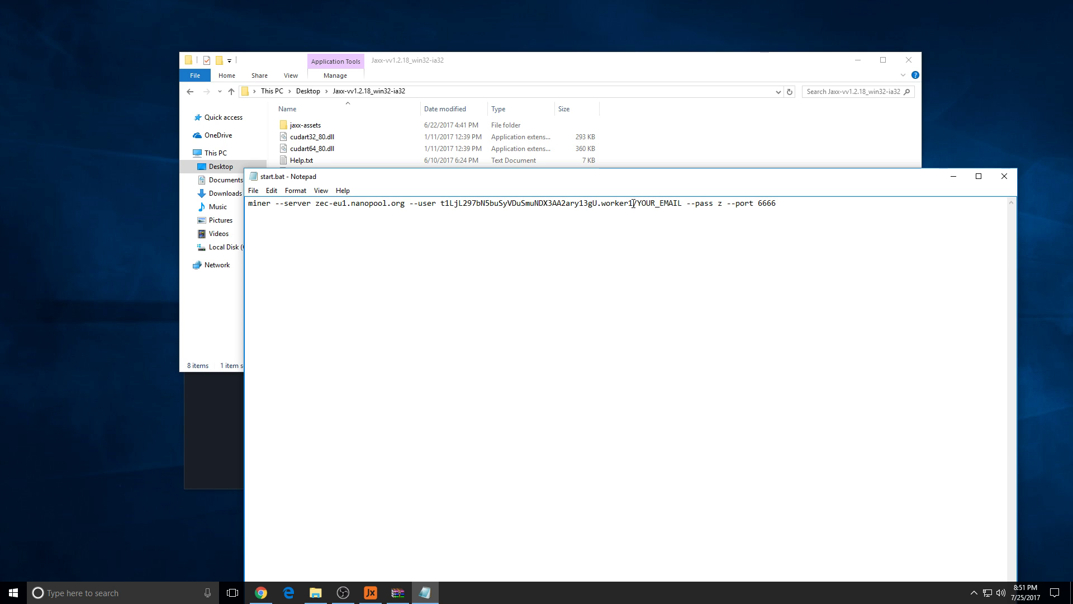
drag(634, 203, 466, 203)
key(Right)
drag(586, 207, 442, 210)
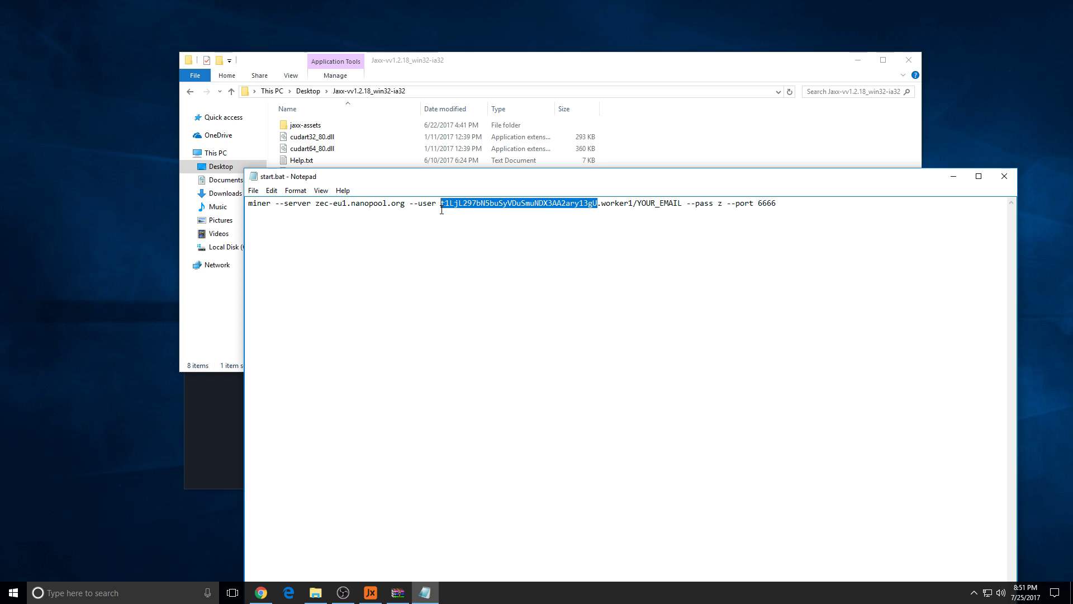
drag(635, 203, 615, 204)
click(647, 205)
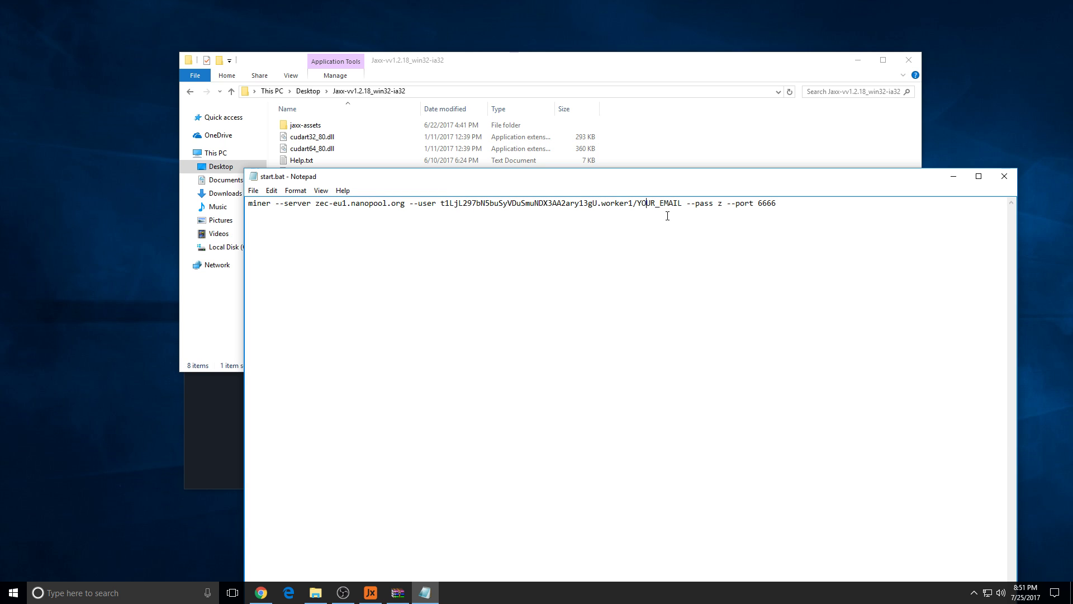
double_click(683, 205)
click(753, 204)
click(1003, 178)
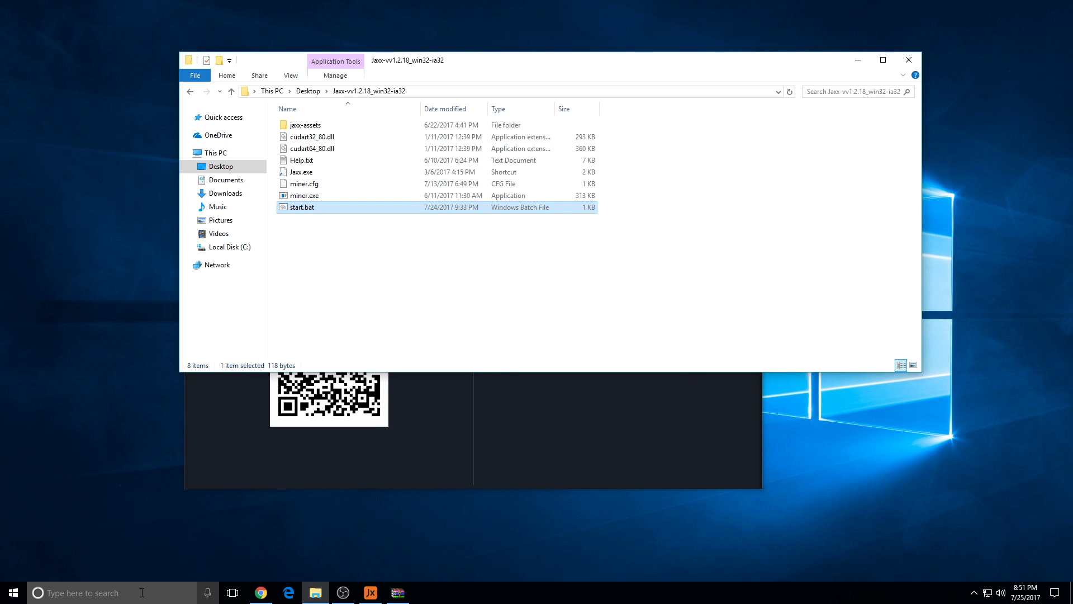
right_click(398, 593)
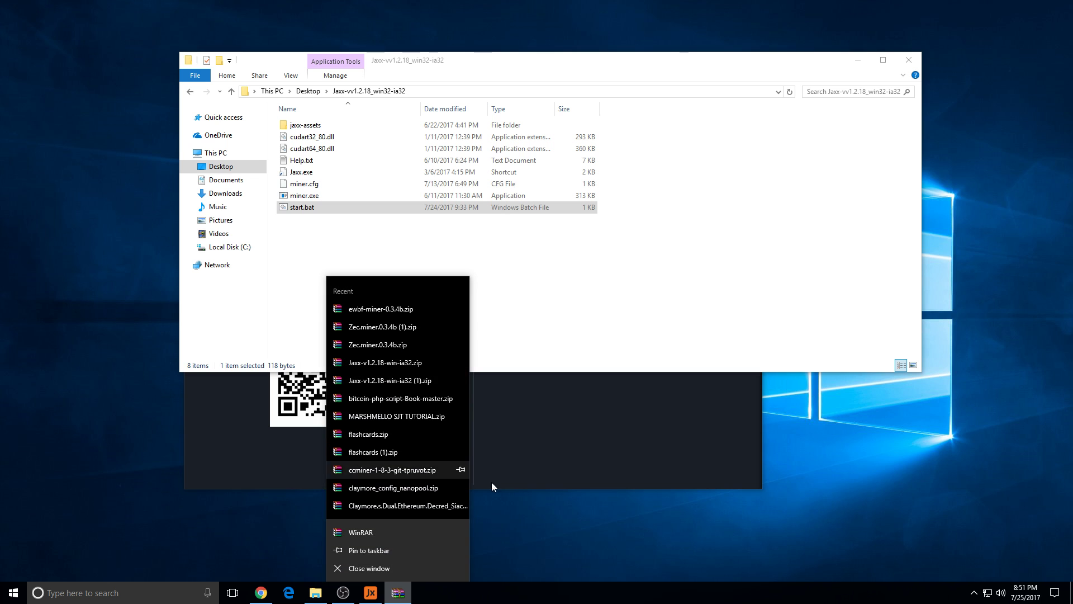
Search 'after' in the Start menu and launch MSI Afterburner, allowing it to run.
click(594, 542)
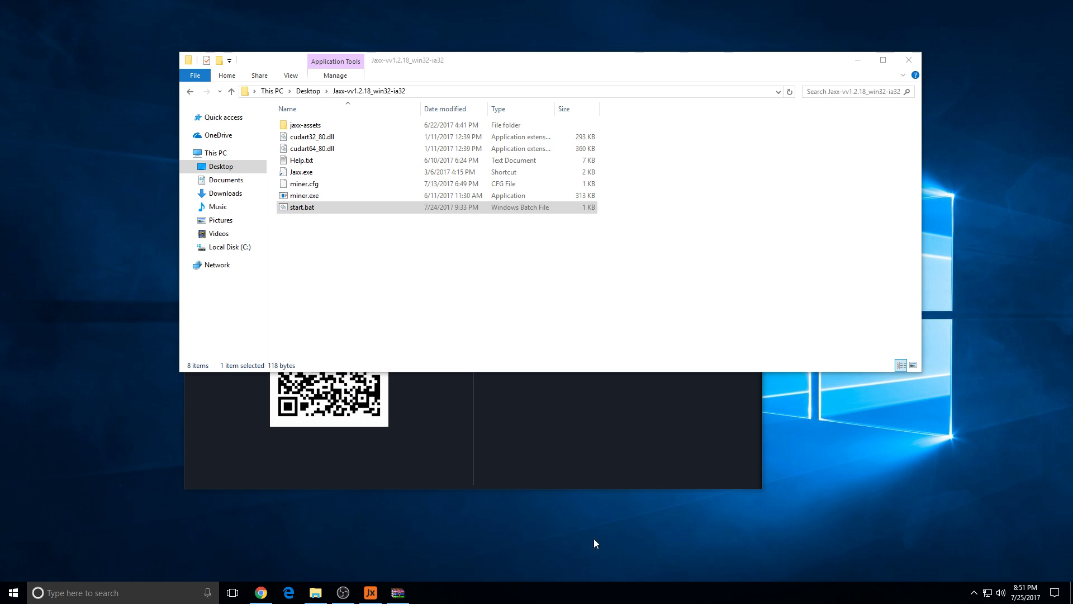
click(136, 597)
text(ex)
key(BackSpace)
key(BackSpace)
text(after)
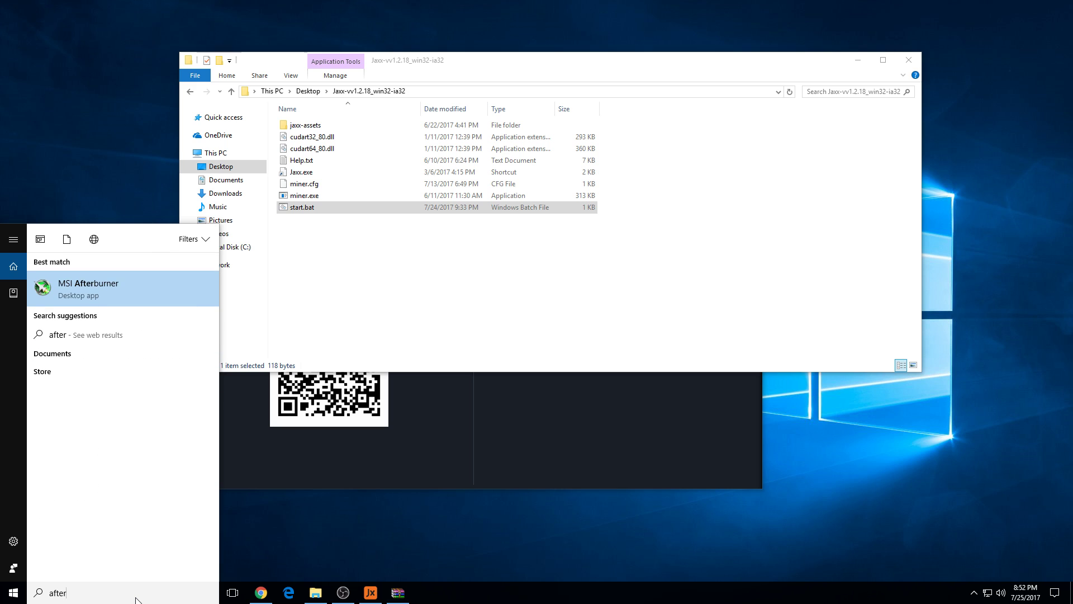
key(Return)
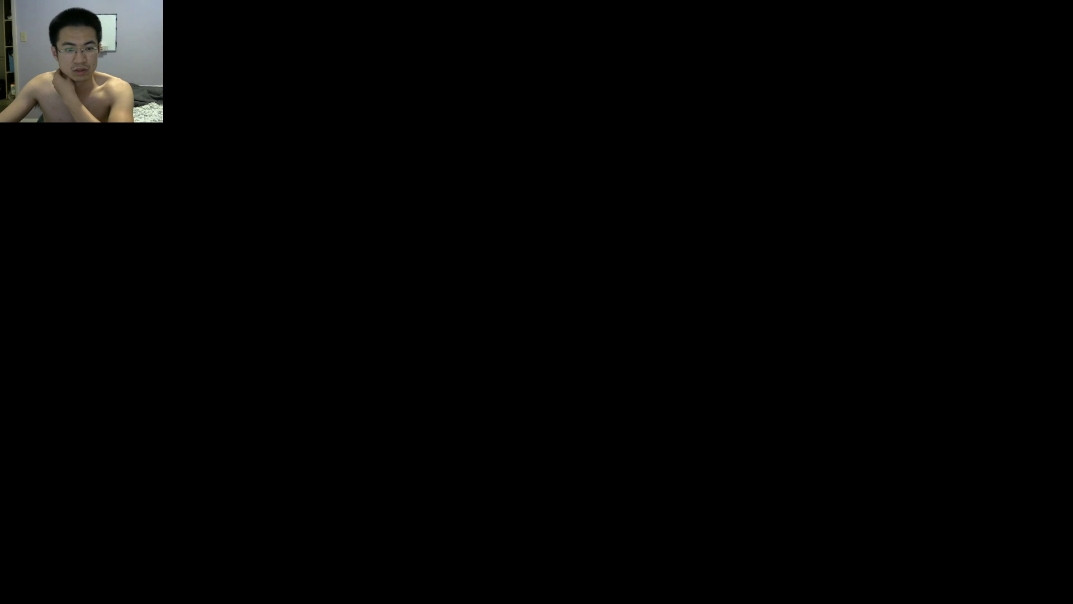
click(670, 394)
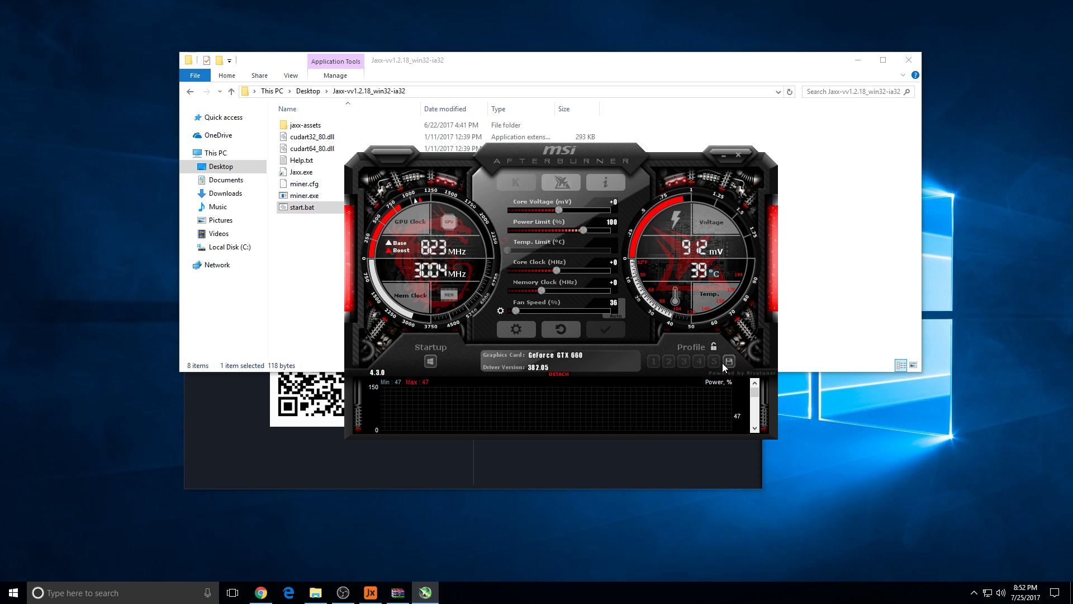
Turn off fan Auto, raise Fan Speed to 53, and close Afterburner.
click(621, 312)
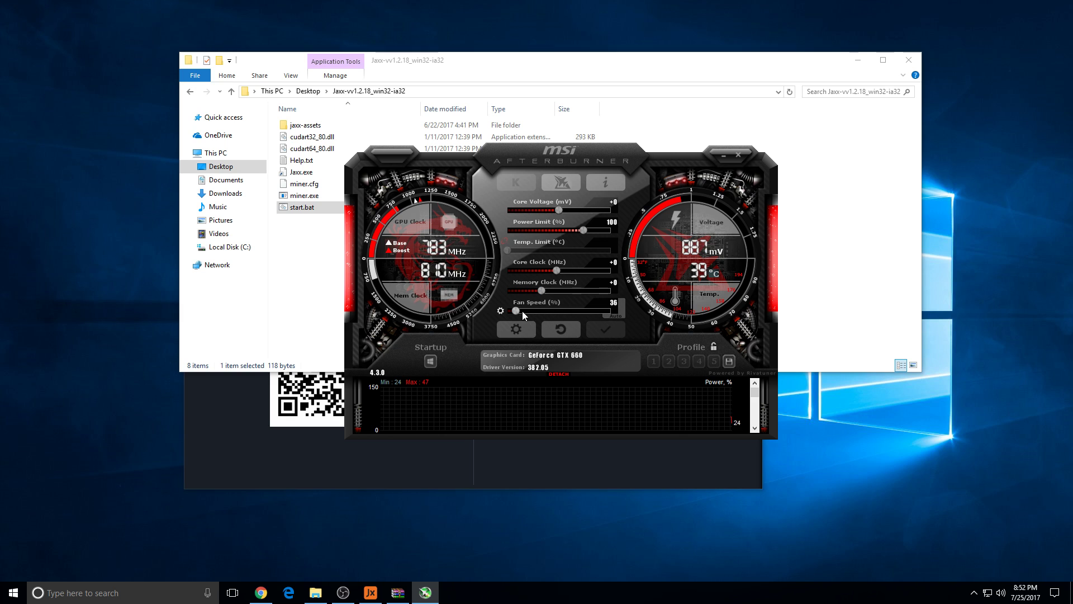
drag(534, 313, 543, 313)
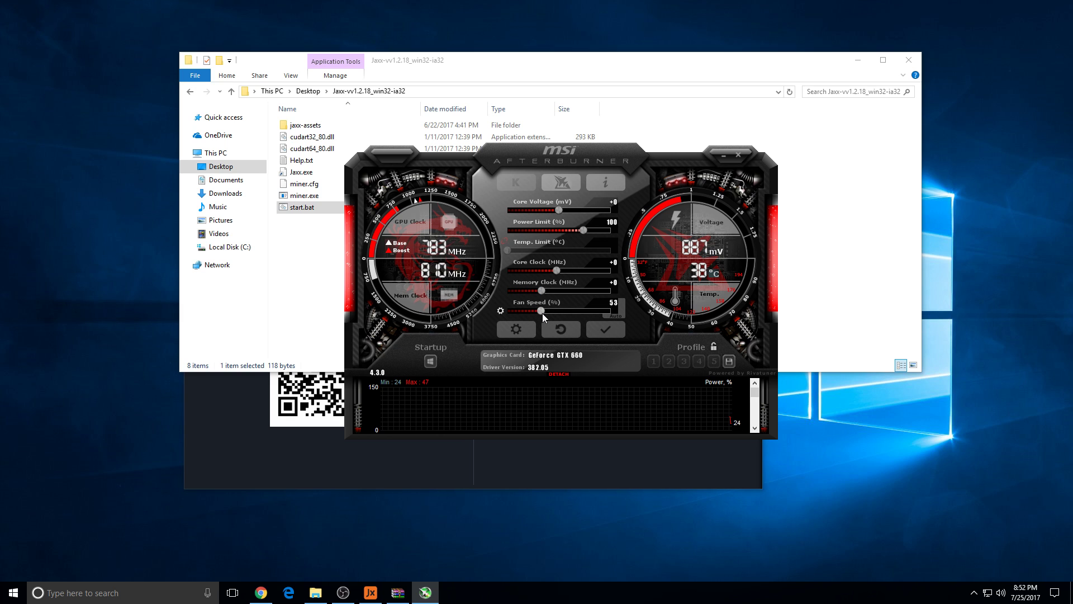
click(740, 160)
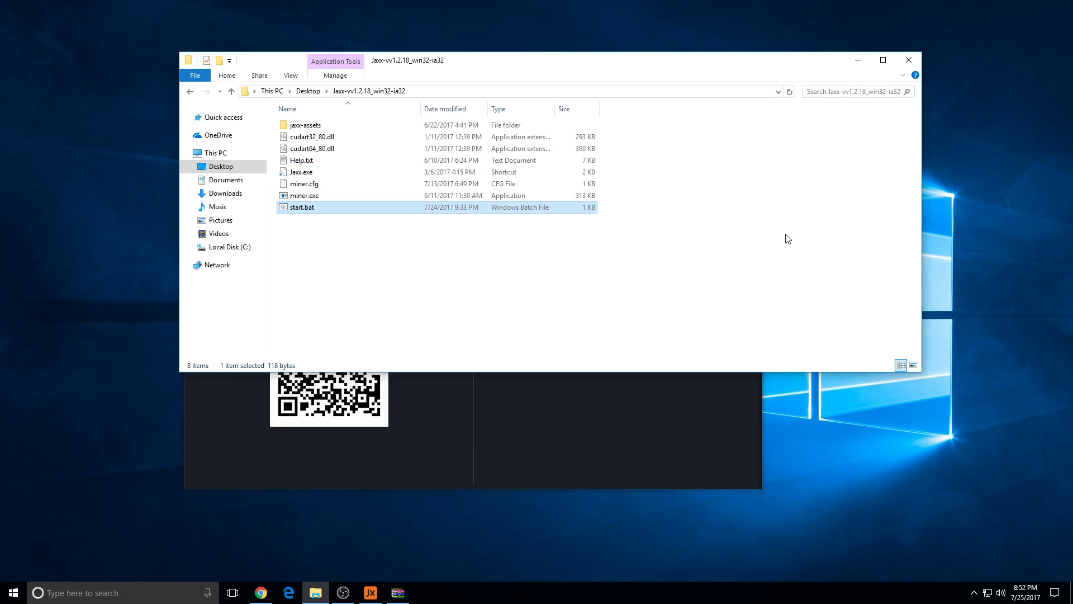
In Jaxx, open the ZEC wallet and select its full ZCash receiving address.
click(662, 405)
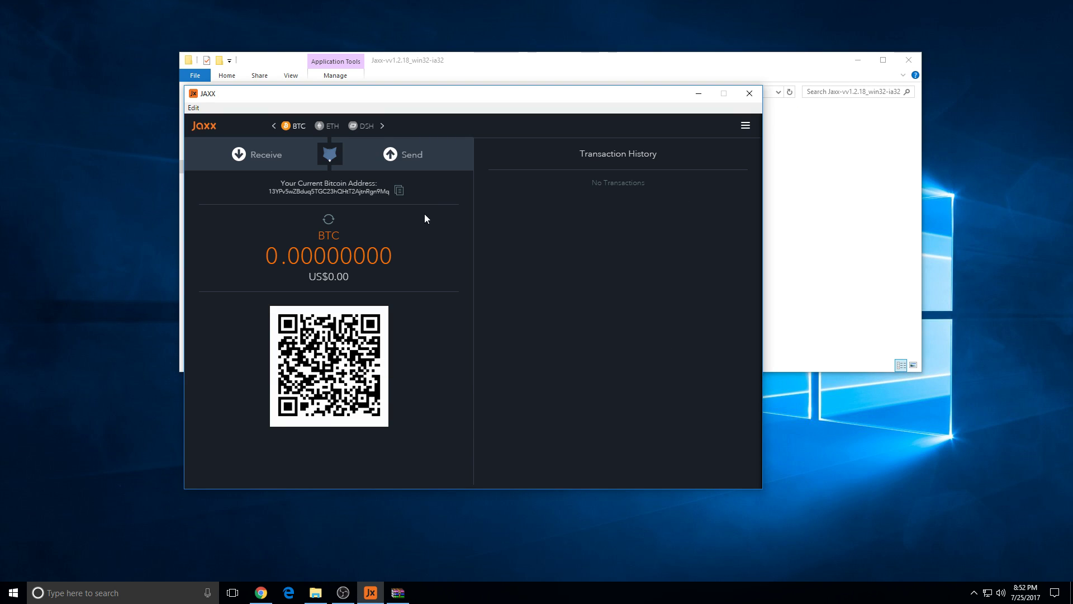
click(330, 127)
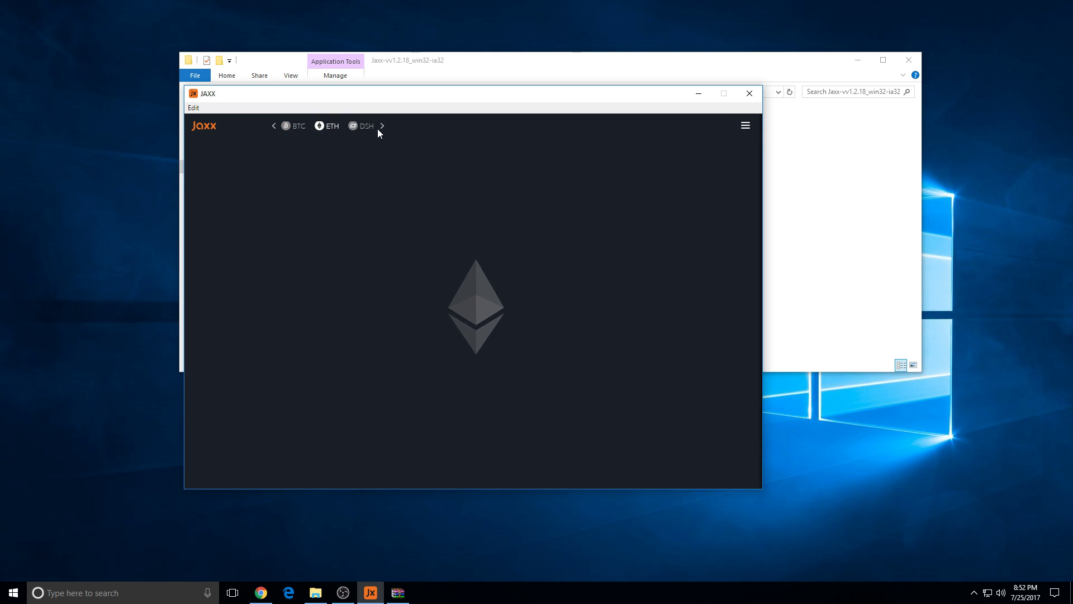
click(383, 127)
click(383, 128)
click(383, 128)
click(331, 127)
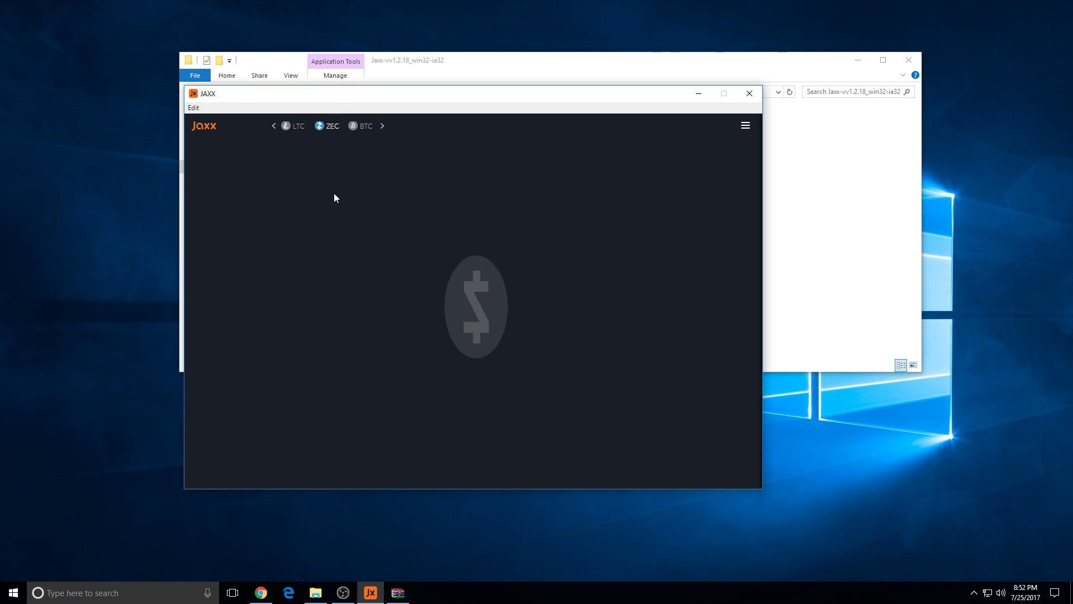
double_click(351, 192)
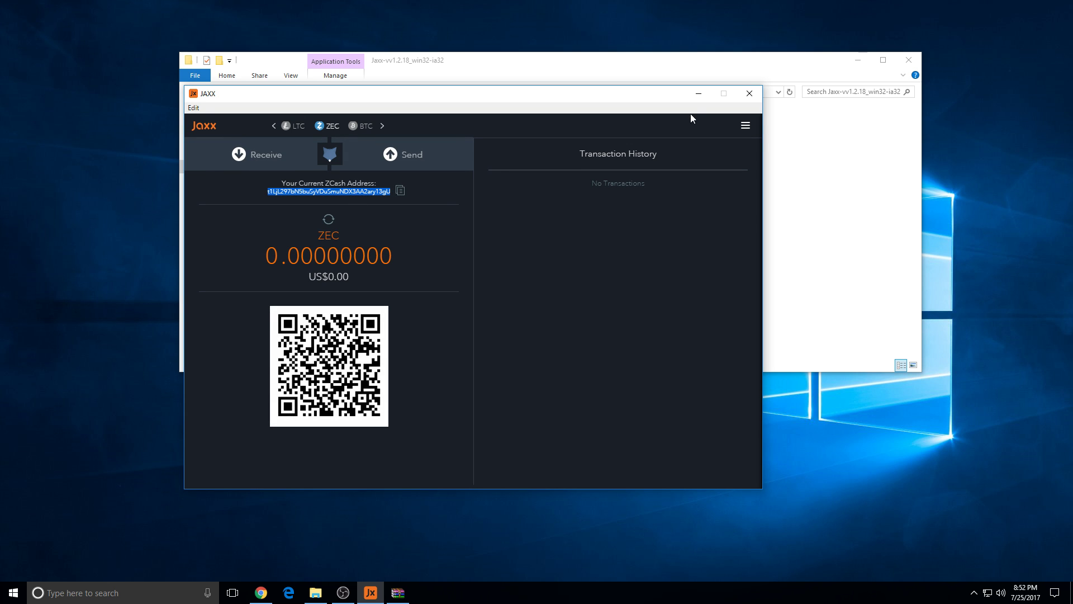
click(698, 93)
Paste the ZEC address over start.bat's --user address and save the file.
right_click(539, 208)
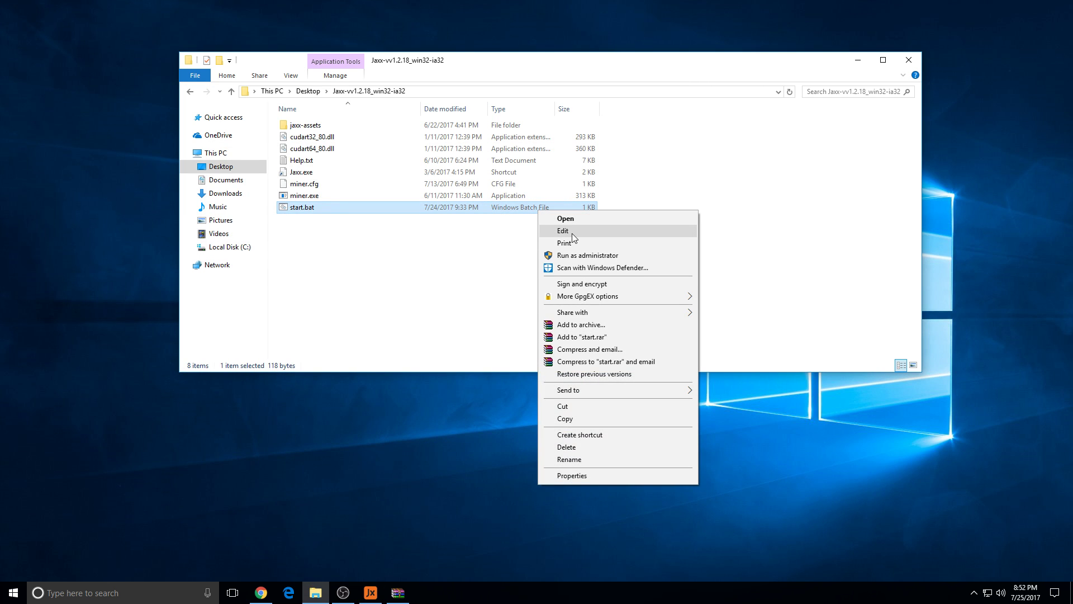
click(572, 232)
drag(595, 204, 442, 204)
key(Right)
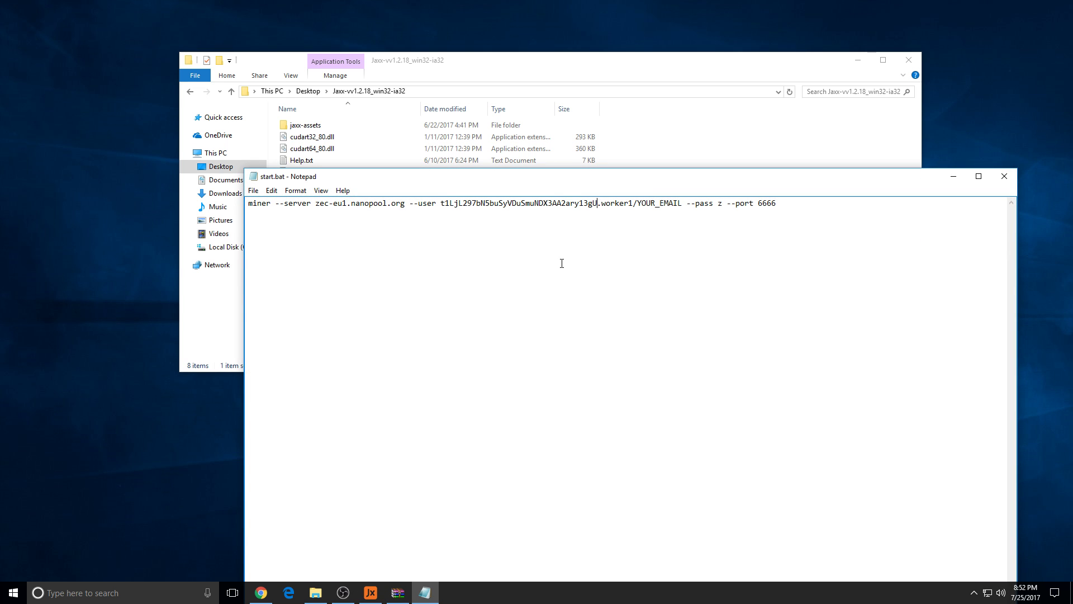
drag(633, 204, 601, 206)
click(817, 259)
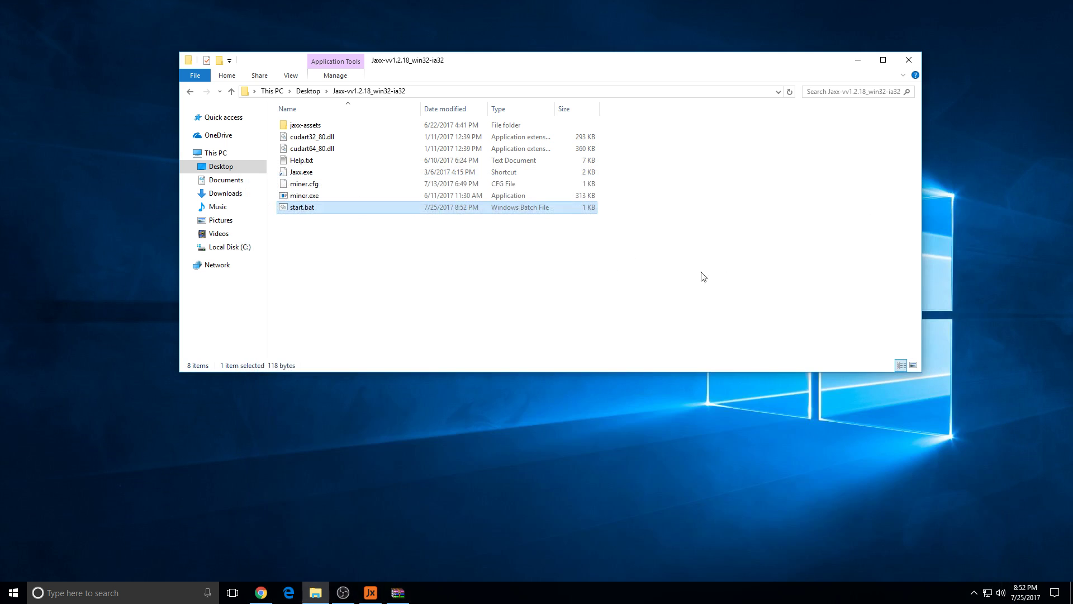
click(1005, 177)
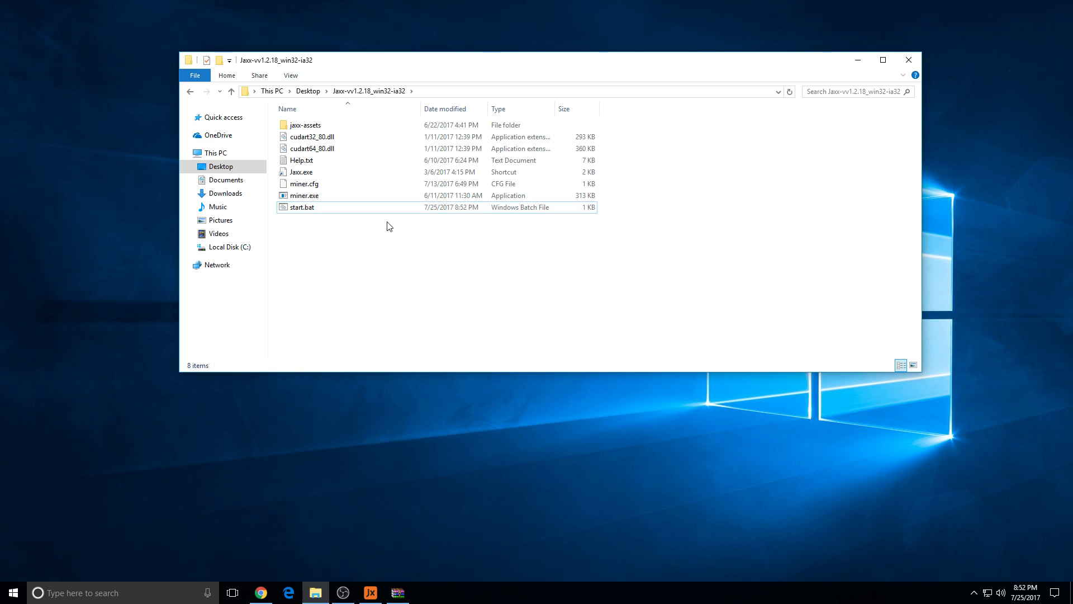
Start EWBF miner 0.3.4b in Command Prompt, mining on zec-eu1.nanopool.org:6666.
double_click(345, 200)
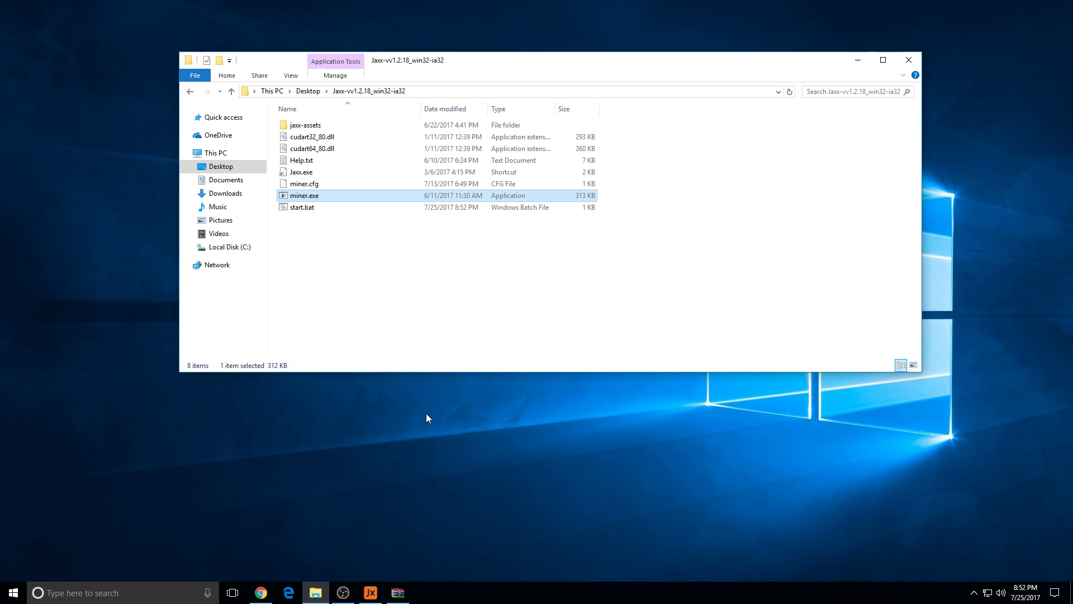
double_click(340, 213)
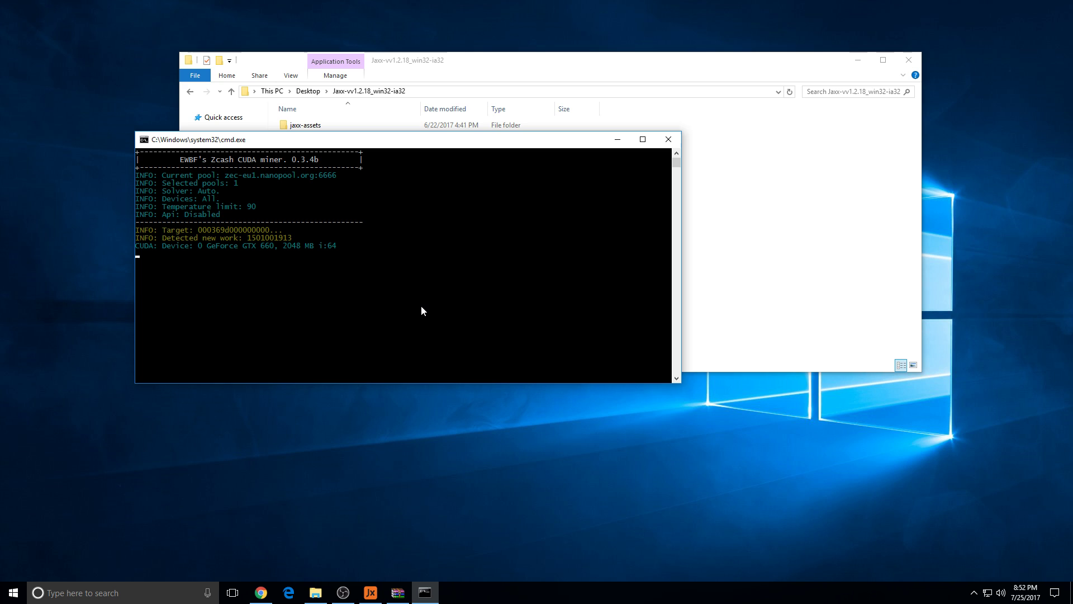
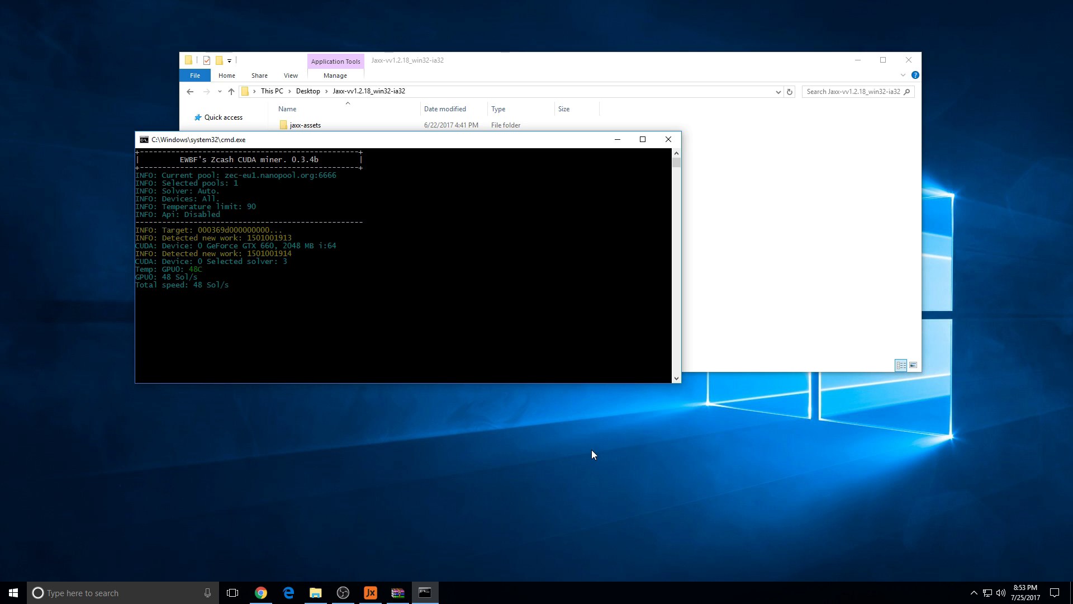
Close the miner console and load nanopool.org in Chrome.
click(669, 140)
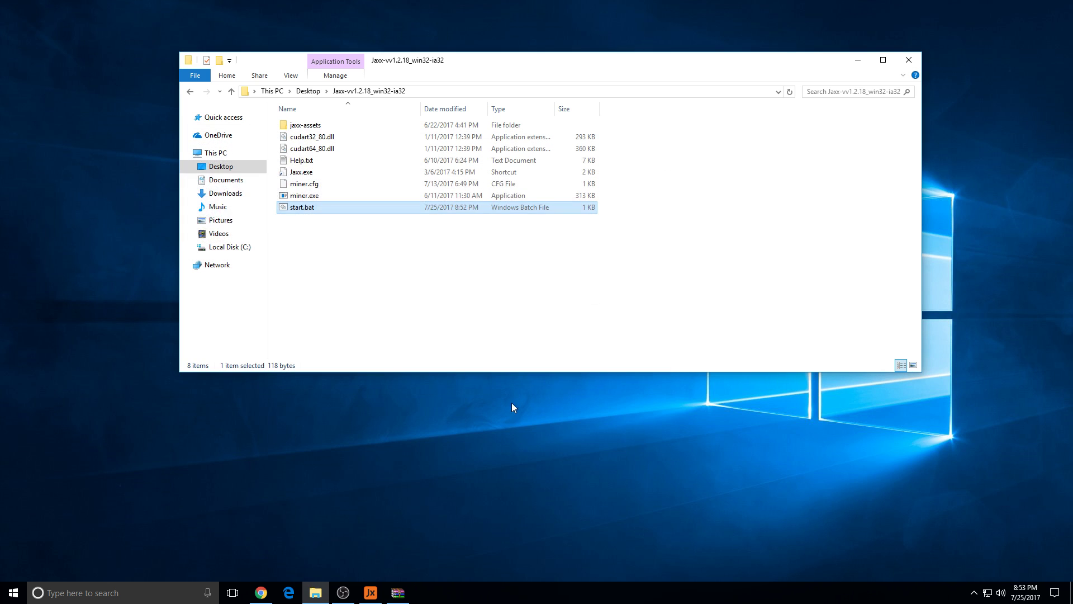
click(260, 592)
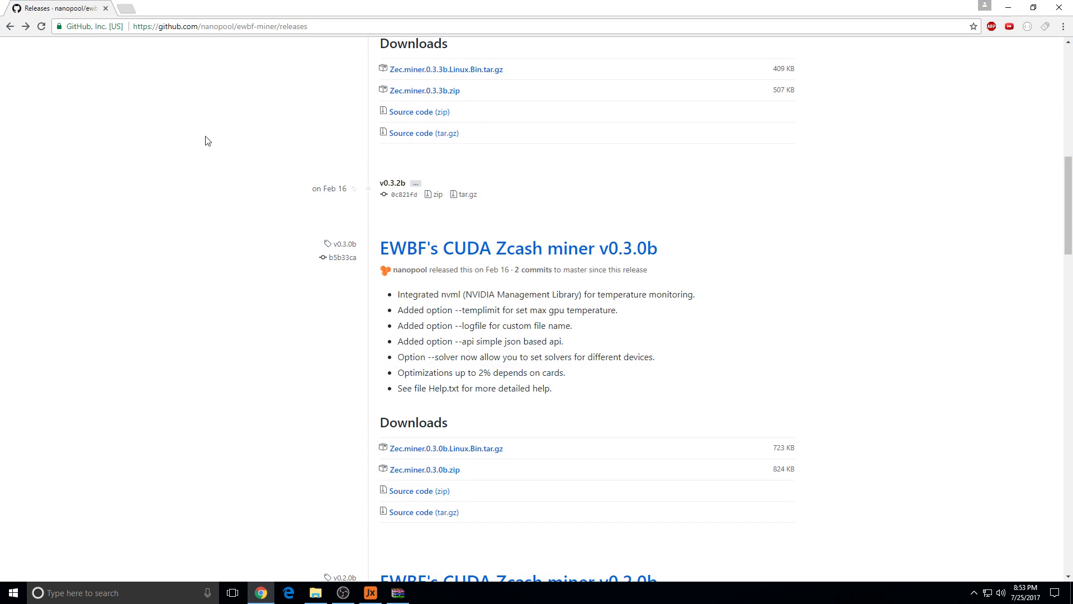
click(225, 25)
text(nan)
key(Return)
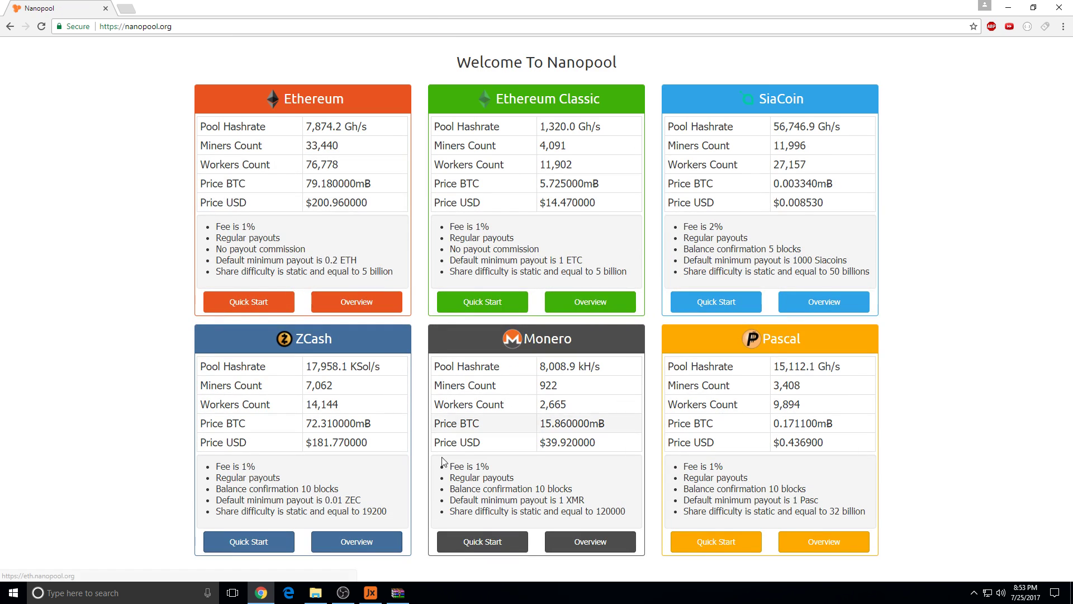
On the ZCash pool page, look up a pasted wallet address, then go back.
click(370, 544)
click(754, 55)
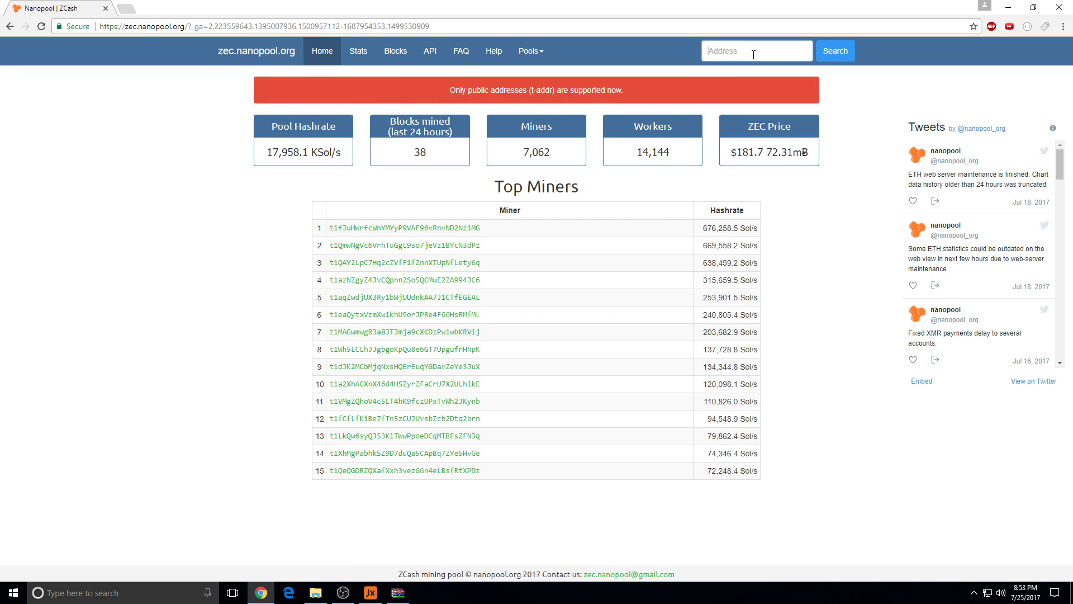
key(Return)
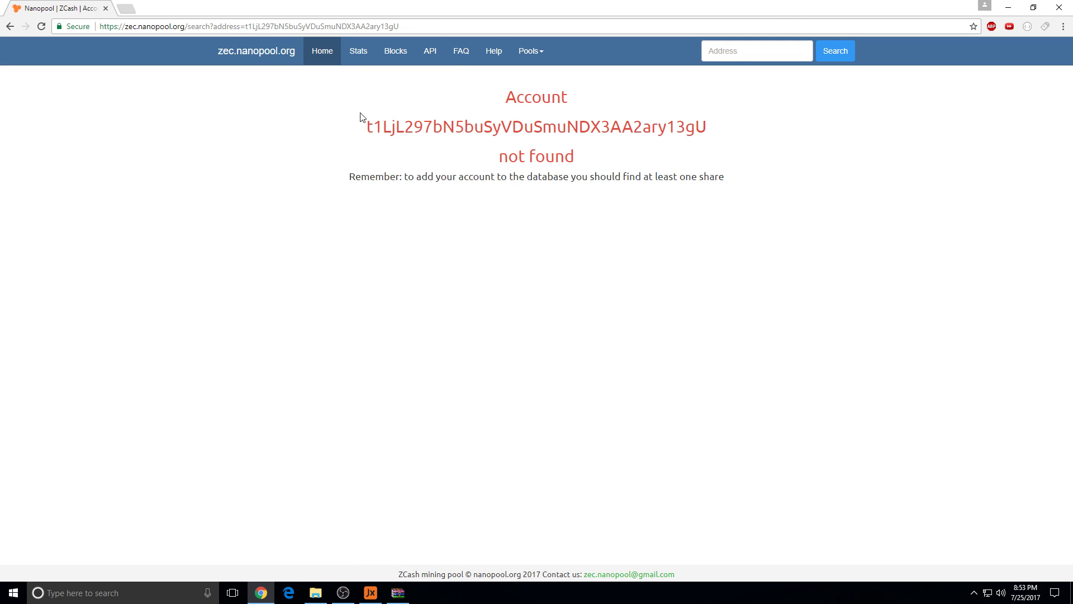
click(10, 27)
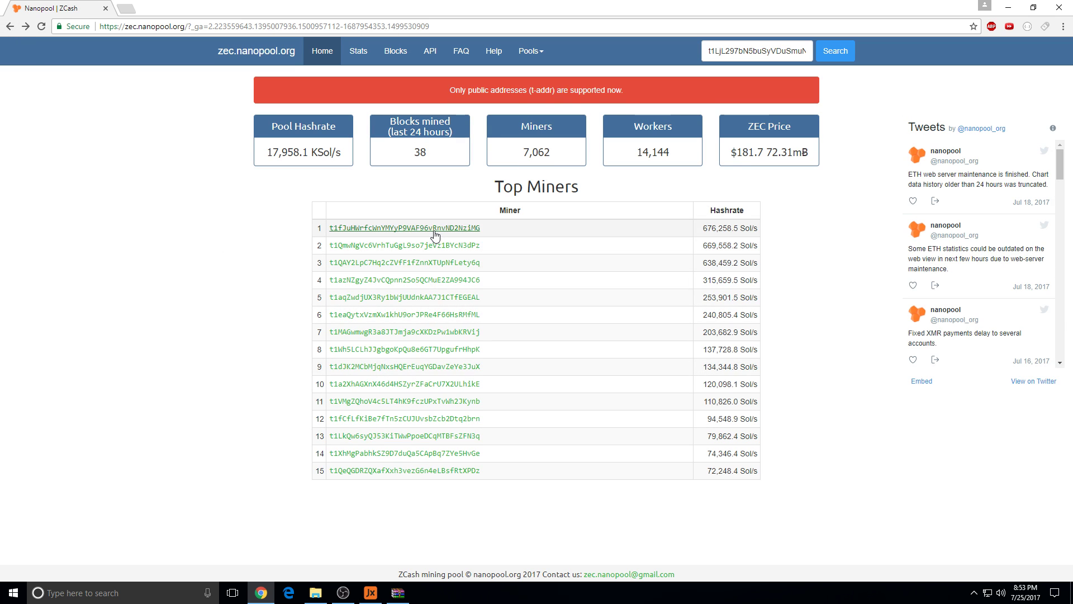
View the top miner's dashboard (676,258.5 Sol/s, 0.36176112 ZEC balance) and its user settings.
click(408, 228)
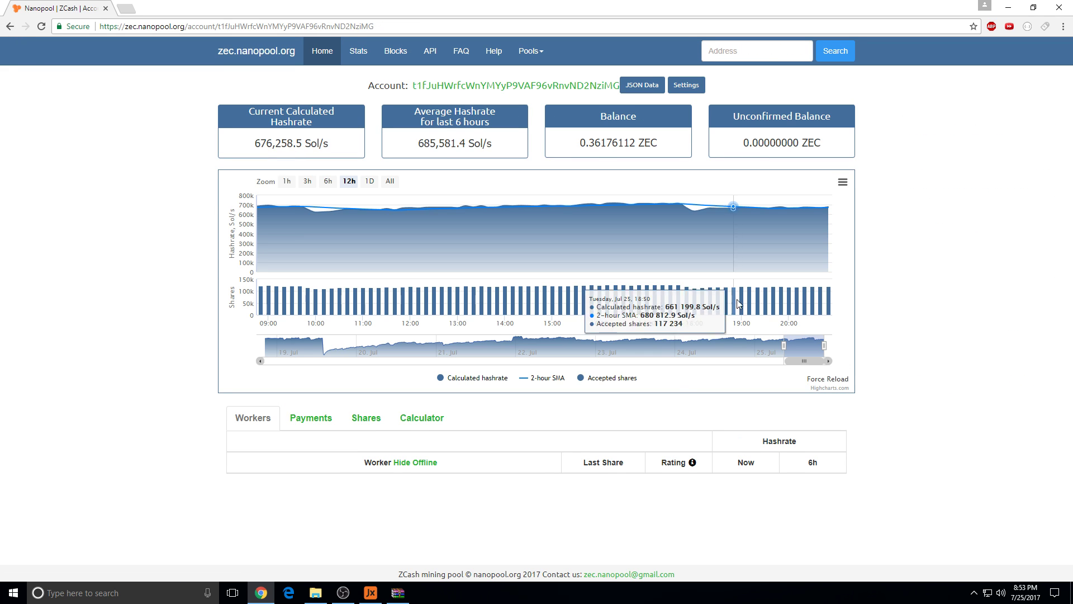
scroll(798, 355, down, 2)
scroll(799, 355, up, 2)
click(637, 84)
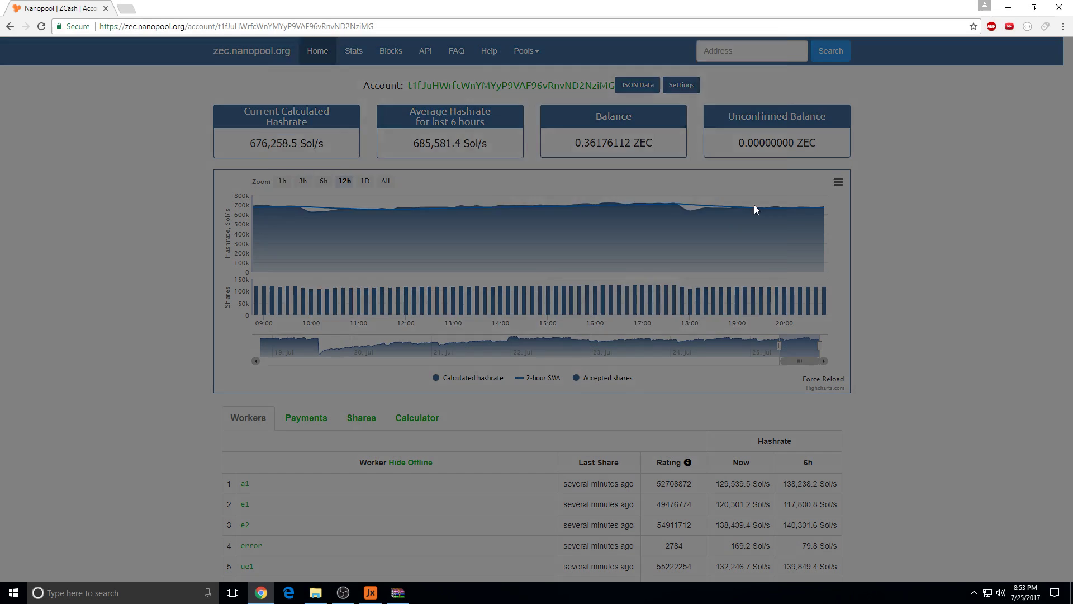
Leave Minimum payout and Password(email) unchanged and cancel the User Settings dialog.
click(531, 311)
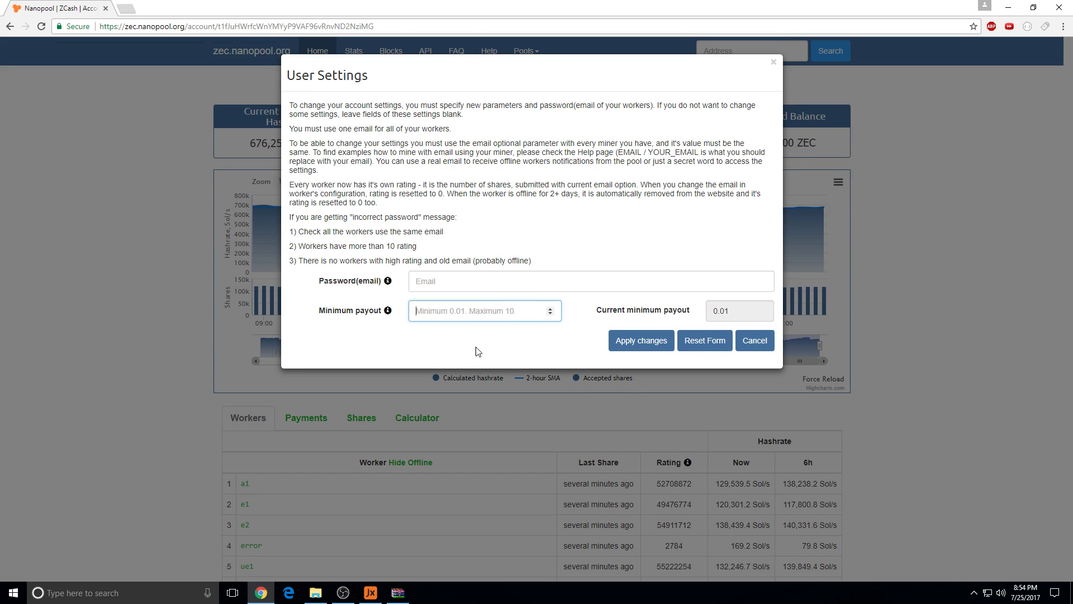
click(497, 281)
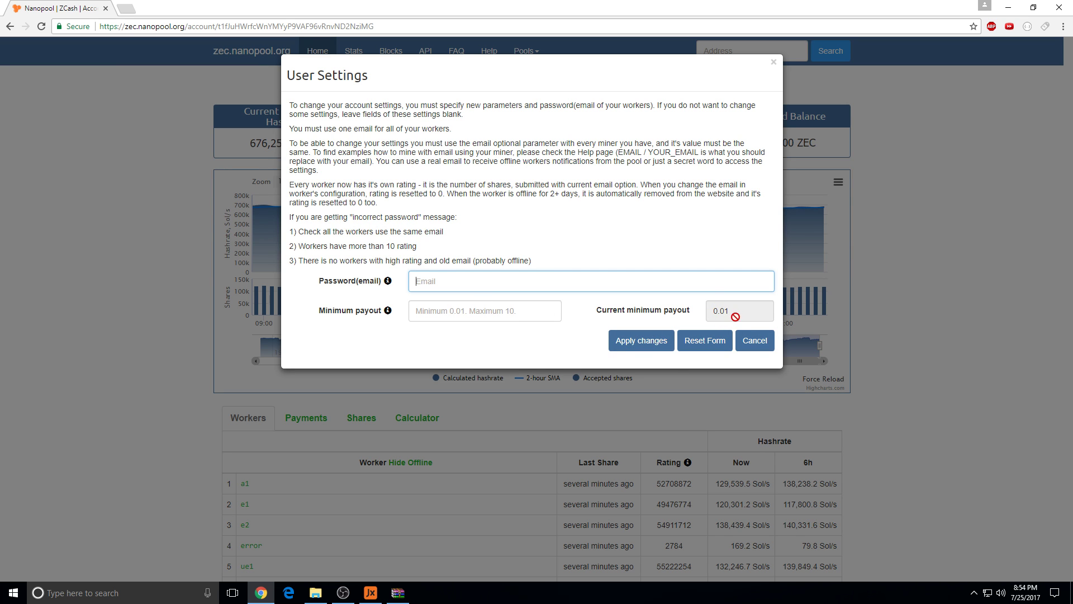
click(753, 342)
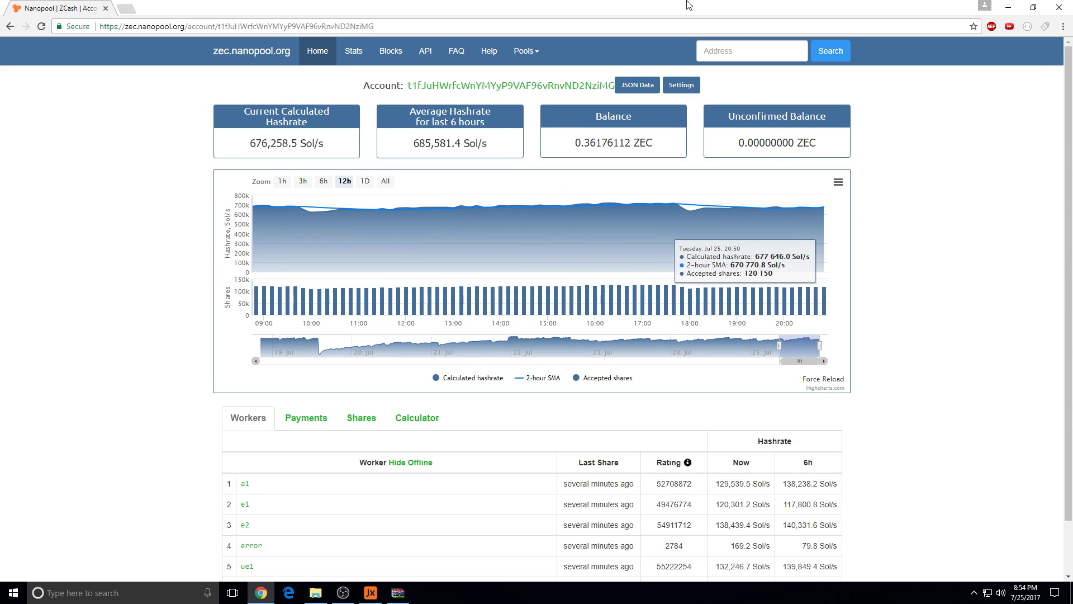
Restore and minimize Chrome to reveal the Jaxx-vv1.2.18_win32-ia32 folder with miner.exe and start.bat.
mouse_move(822, 156)
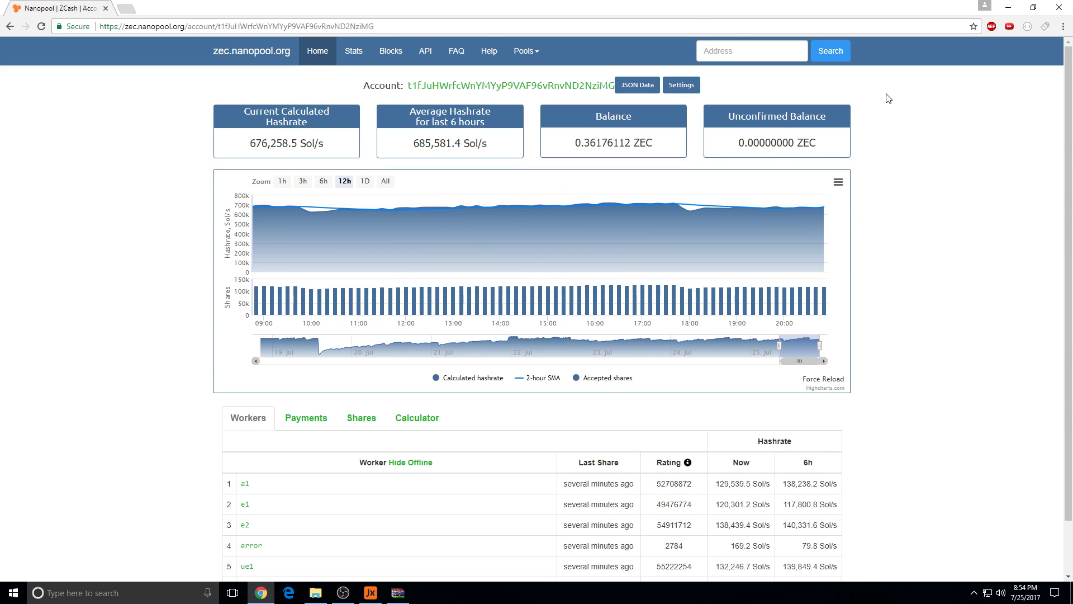
double_click(873, 10)
click(931, 78)
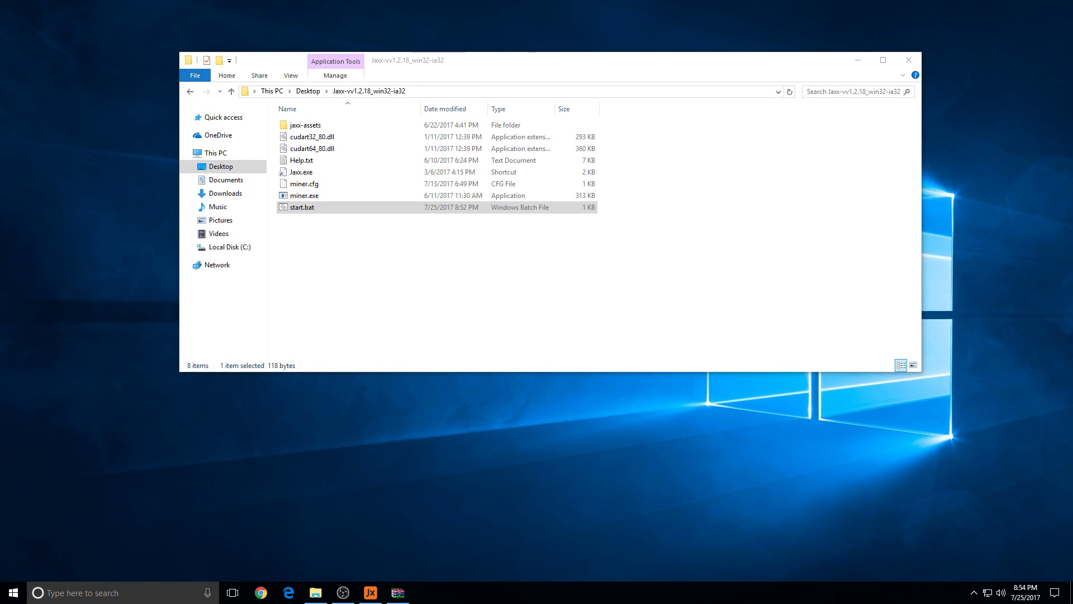